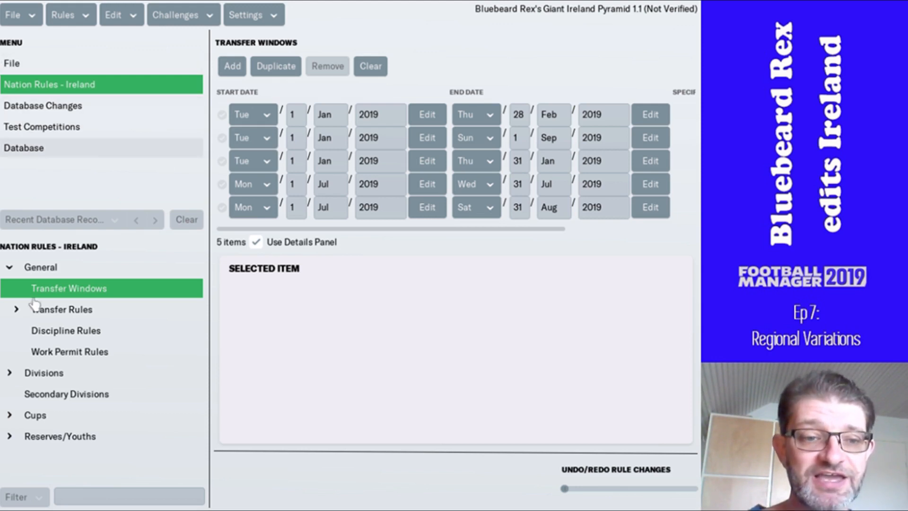
Expand Ireland's divisions and look through the sub divisions of Irish Junior Level 7.
{"action": "left_click", "coordinate": [32, 374]}
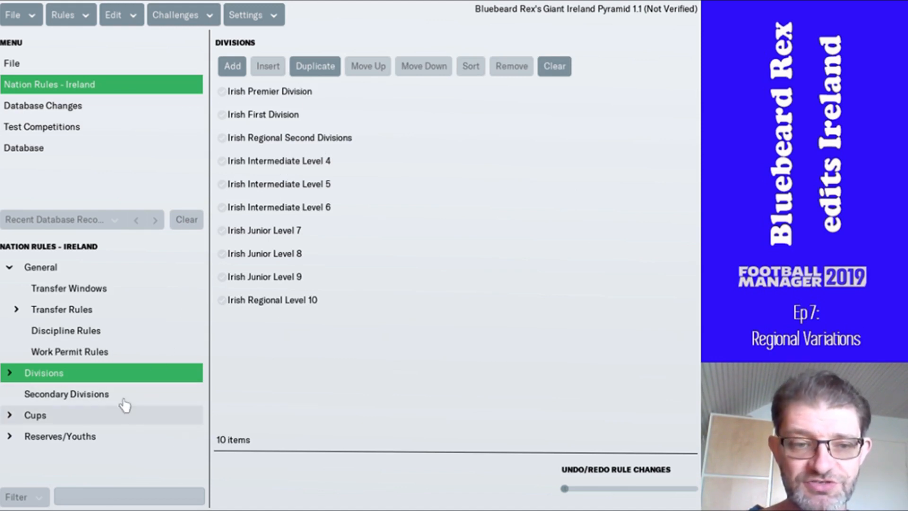
{"action": "left_click", "coordinate": [10, 373]}
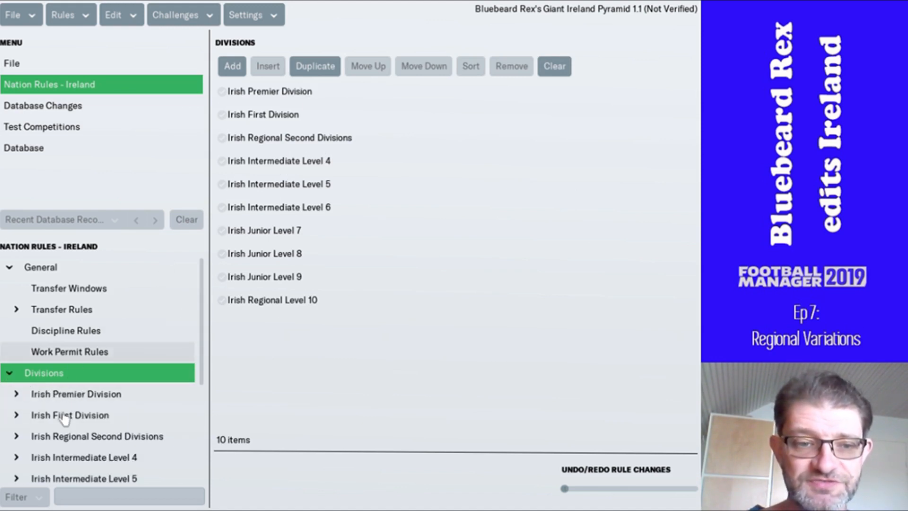
{"action": "scroll", "coordinate": [78, 384], "scroll_direction": "down", "scroll_amount": 1}
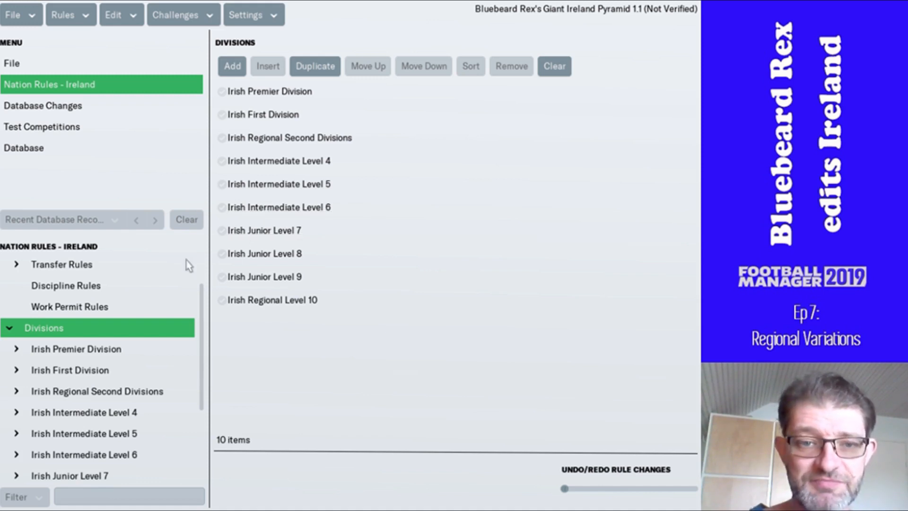
{"action": "scroll", "coordinate": [14, 452], "scroll_direction": "down", "scroll_amount": 1}
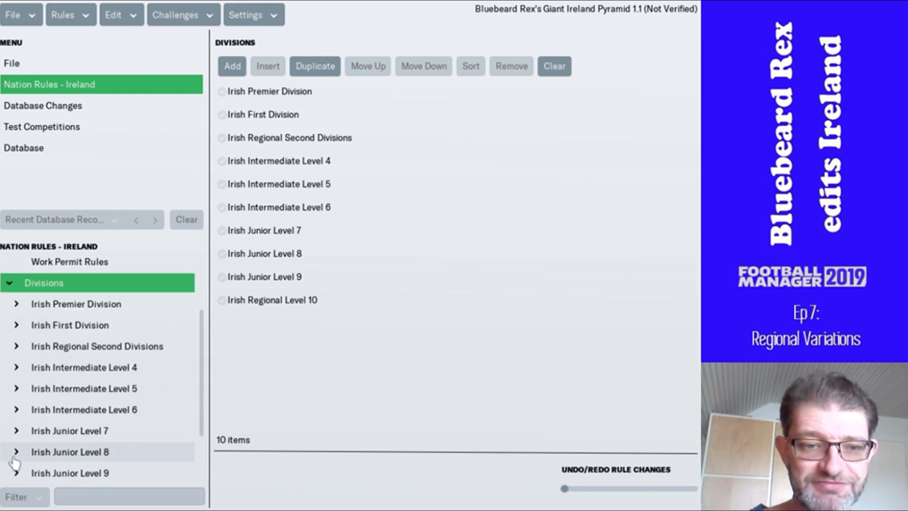
{"action": "left_click", "coordinate": [16, 431]}
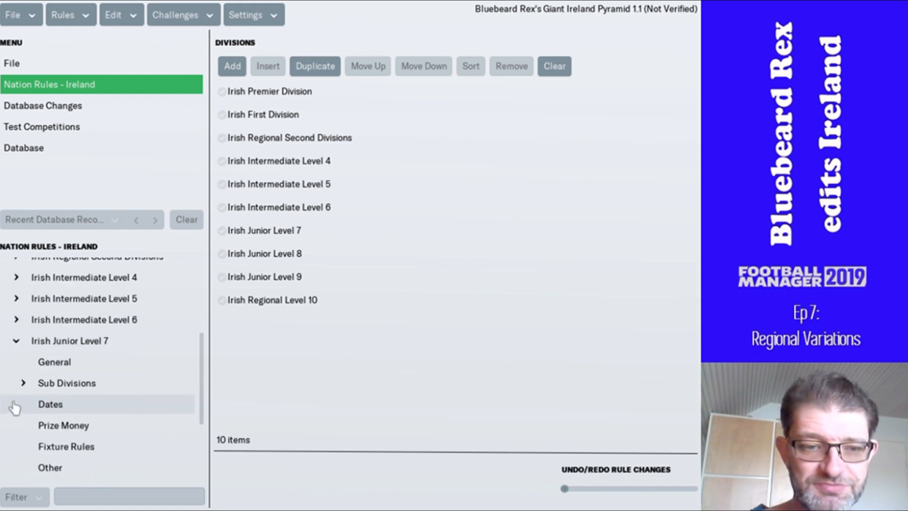
{"action": "left_click", "coordinate": [23, 383]}
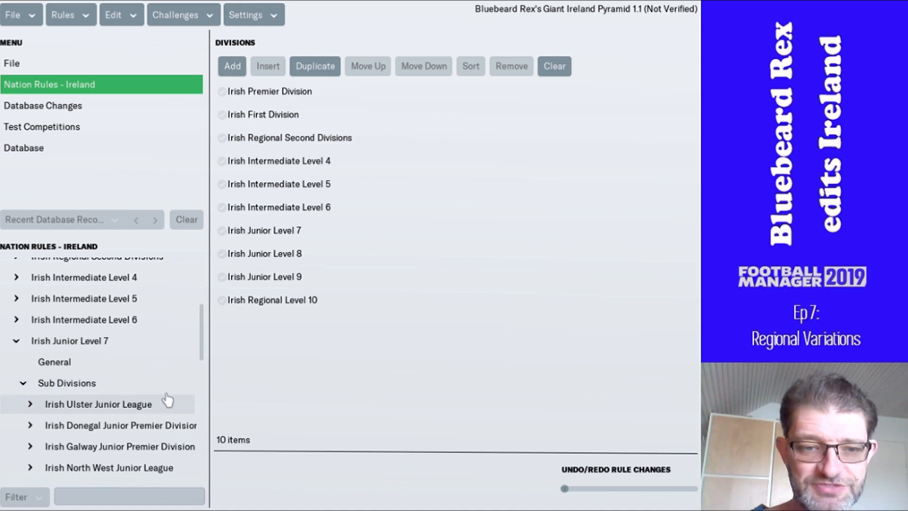
{"action": "scroll", "coordinate": [168, 399], "scroll_direction": "down", "scroll_amount": 1}
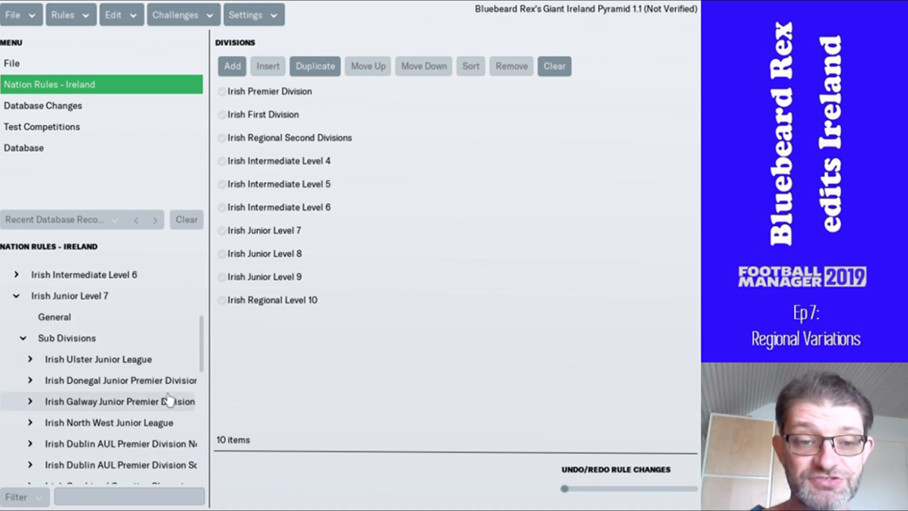
{"action": "scroll", "coordinate": [170, 399], "scroll_direction": "down", "scroll_amount": 1}
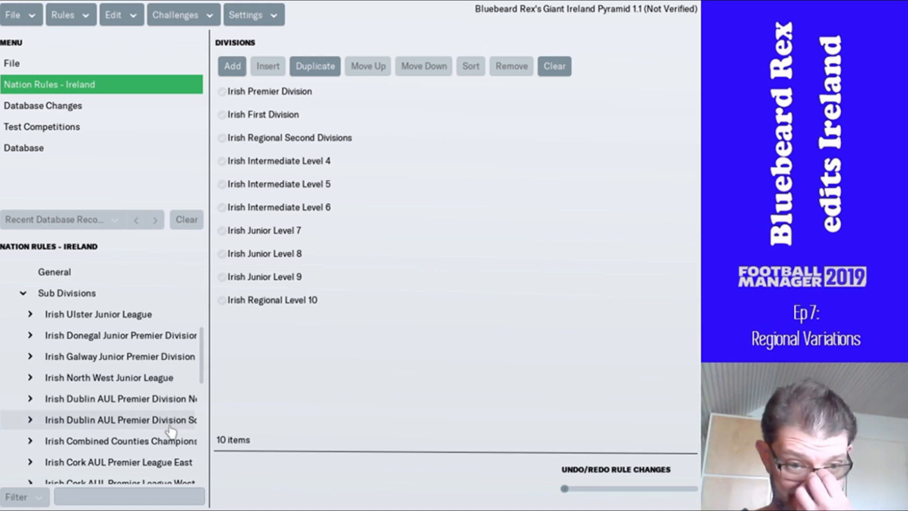
{"action": "scroll", "coordinate": [170, 442], "scroll_direction": "down", "scroll_amount": 2}
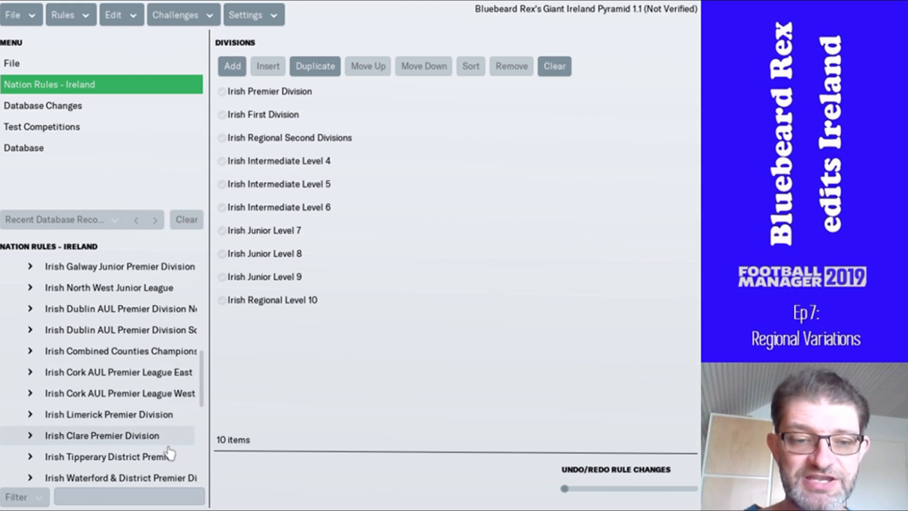
{"action": "scroll", "coordinate": [171, 482], "scroll_direction": "down", "scroll_amount": 4}
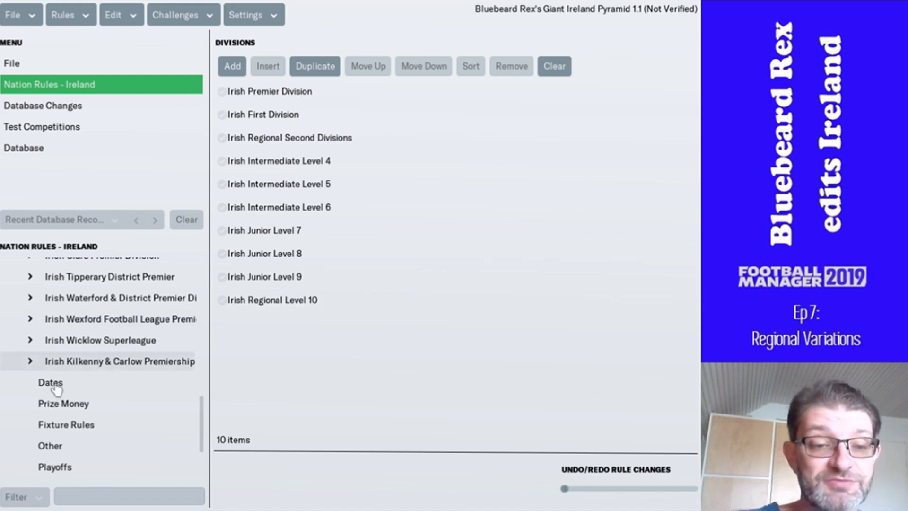
Expand Irish Regional Level 10 and view its sub divisions.
{"action": "scroll", "coordinate": [56, 388], "scroll_direction": "down", "scroll_amount": 3}
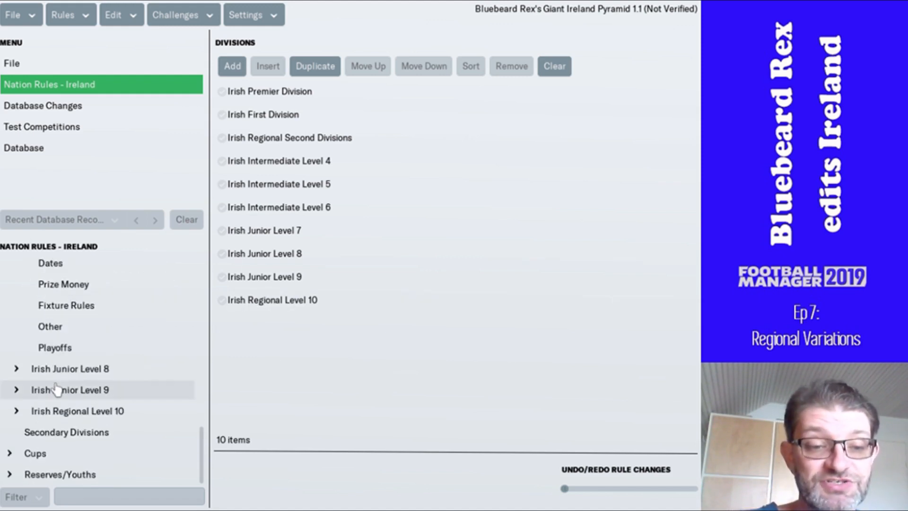
{"action": "left_click", "coordinate": [16, 410]}
{"action": "scroll", "coordinate": [57, 405], "scroll_direction": "down", "scroll_amount": 3}
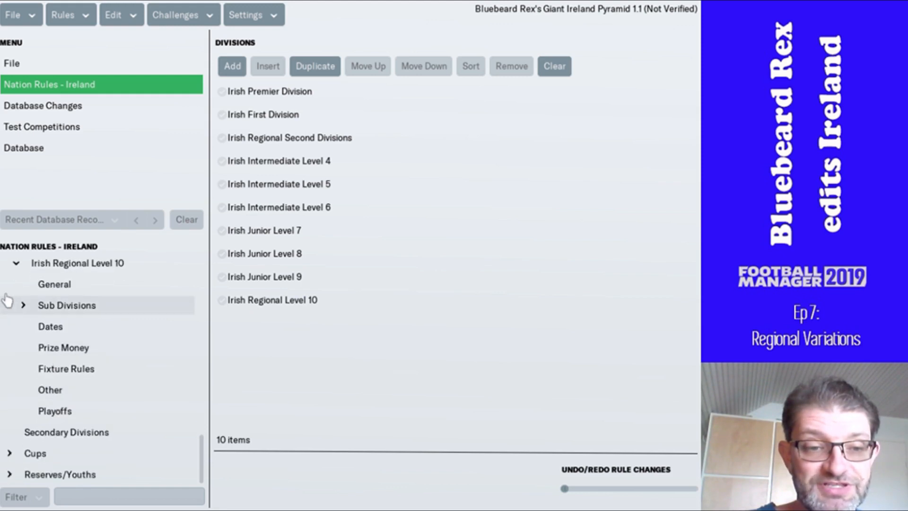
{"action": "left_click", "coordinate": [20, 305]}
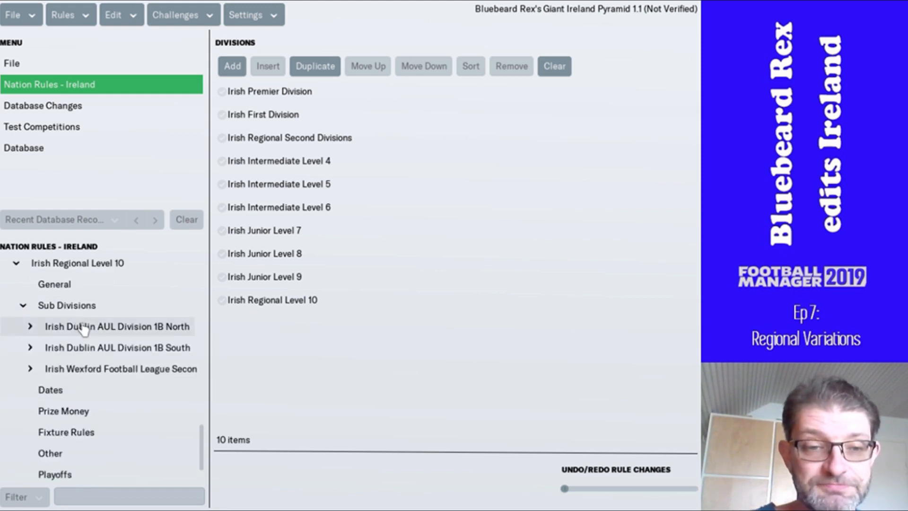
Open the general rules of the Irish Tipperary District Premier sub division within Irish Junior Level 7.
{"action": "left_click", "coordinate": [31, 325]}
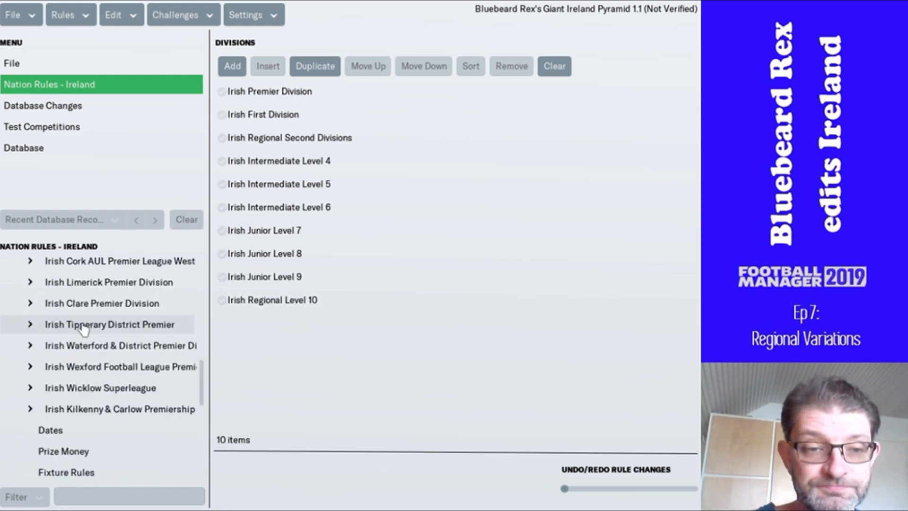
{"action": "left_click", "coordinate": [22, 326]}
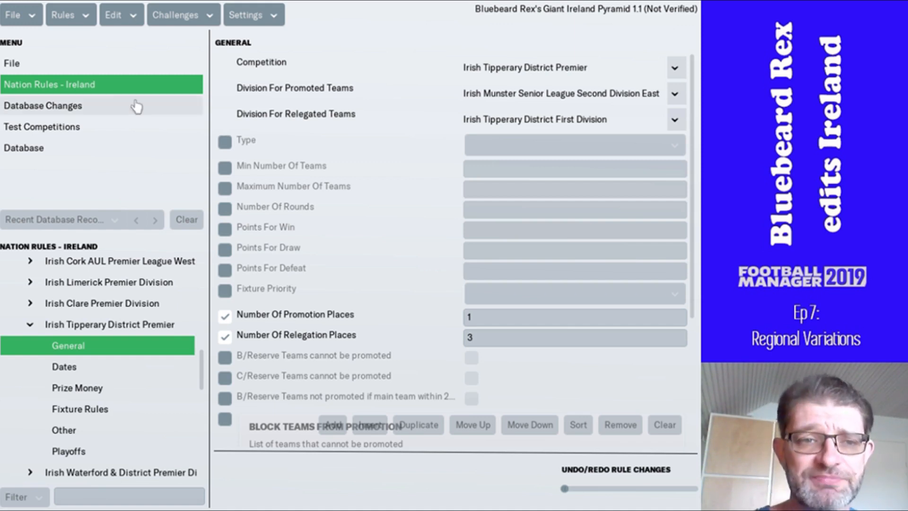
Open the Carrickmacross club record from the database and look at its home, away and third kits.
{"action": "left_click", "coordinate": [88, 155]}
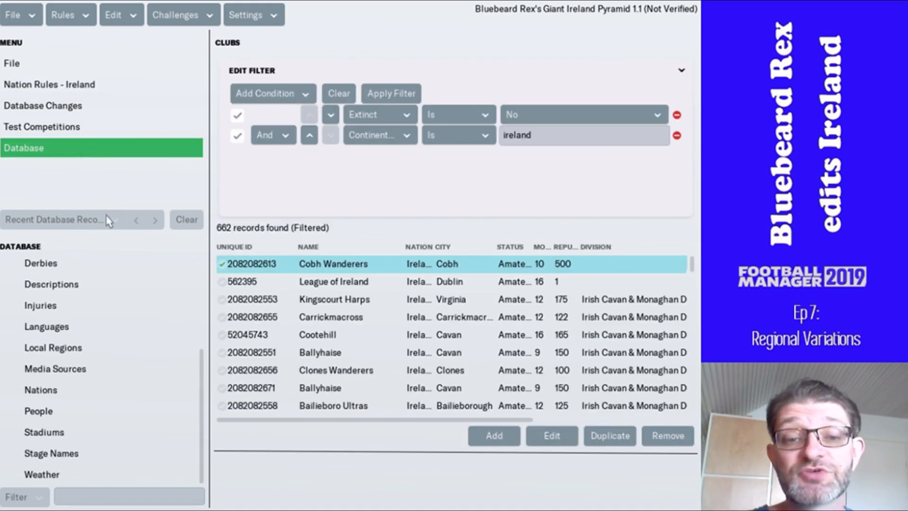
{"action": "double_click", "coordinate": [325, 317]}
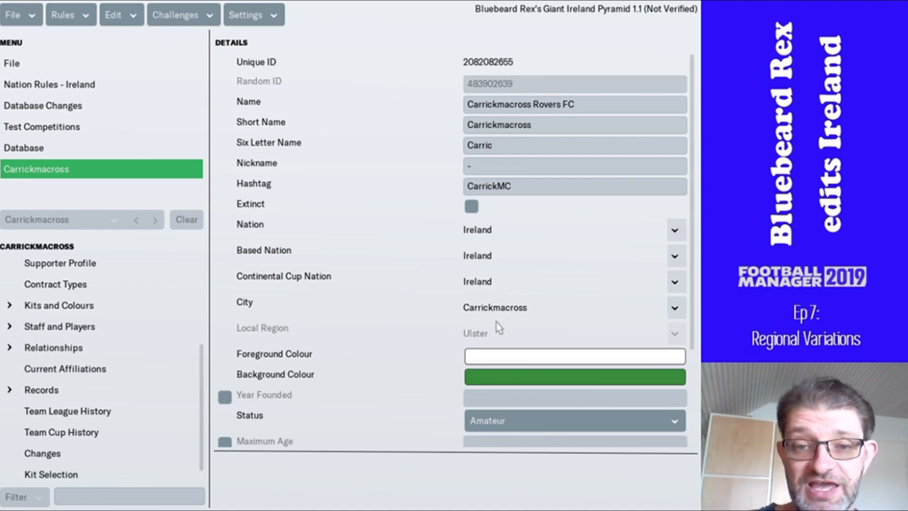
{"action": "left_click", "coordinate": [100, 307]}
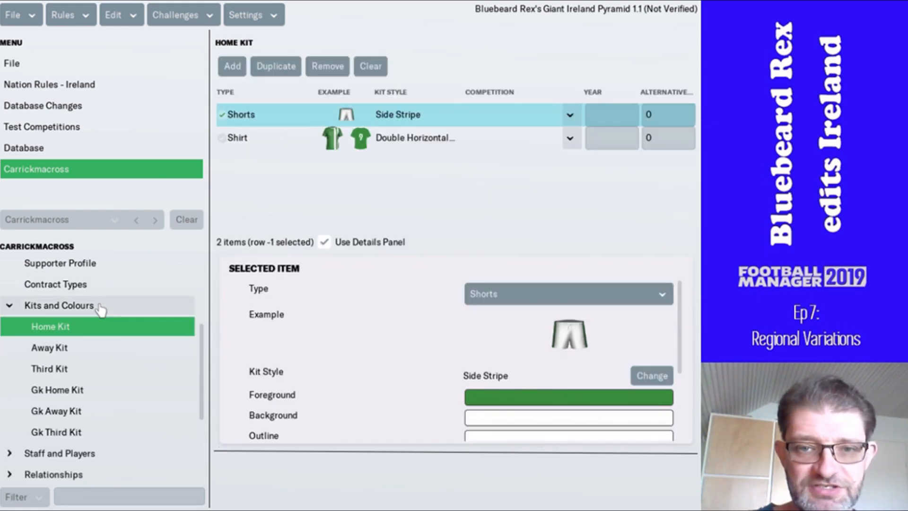
{"action": "left_click", "coordinate": [100, 352]}
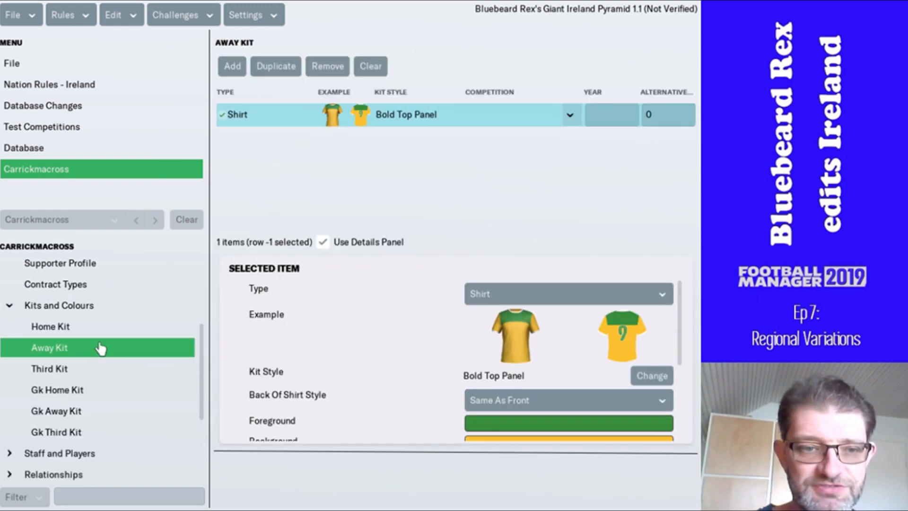
{"action": "left_click", "coordinate": [100, 368]}
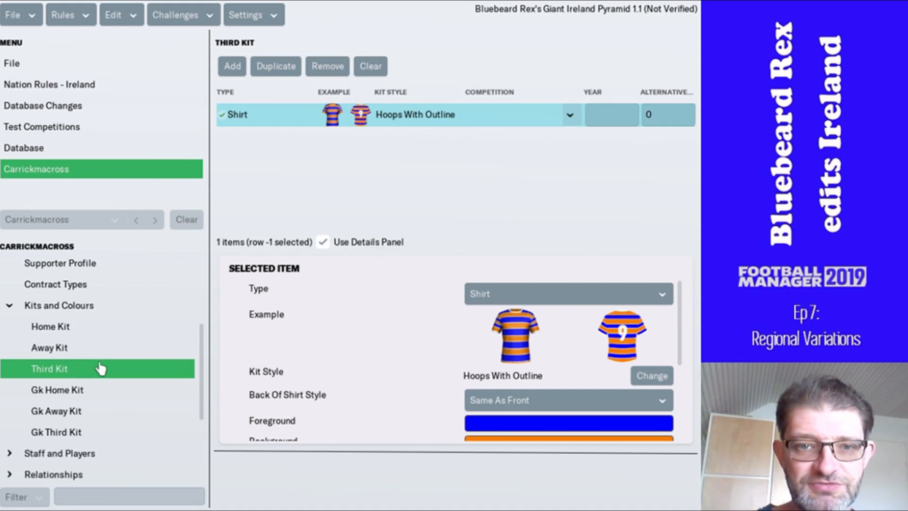
{"action": "left_click", "coordinate": [110, 326]}
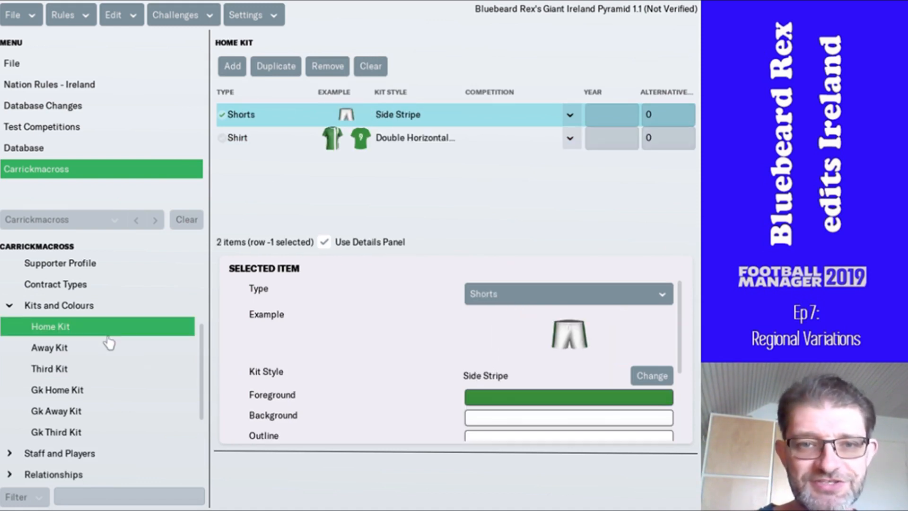
{"action": "left_click", "coordinate": [105, 354]}
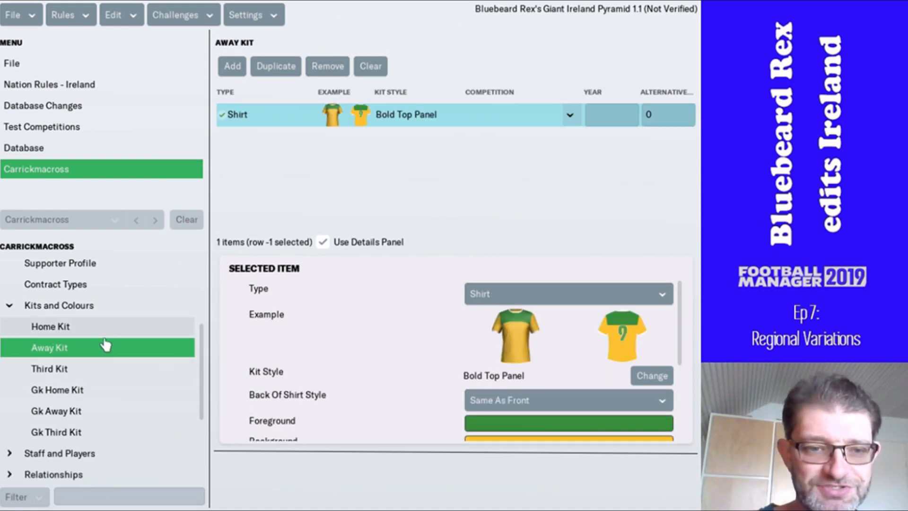
View Carrickmacross's rival clubs and its general stadium settings, collapsing each section again.
{"action": "scroll", "coordinate": [105, 340], "scroll_direction": "down", "scroll_amount": 5}
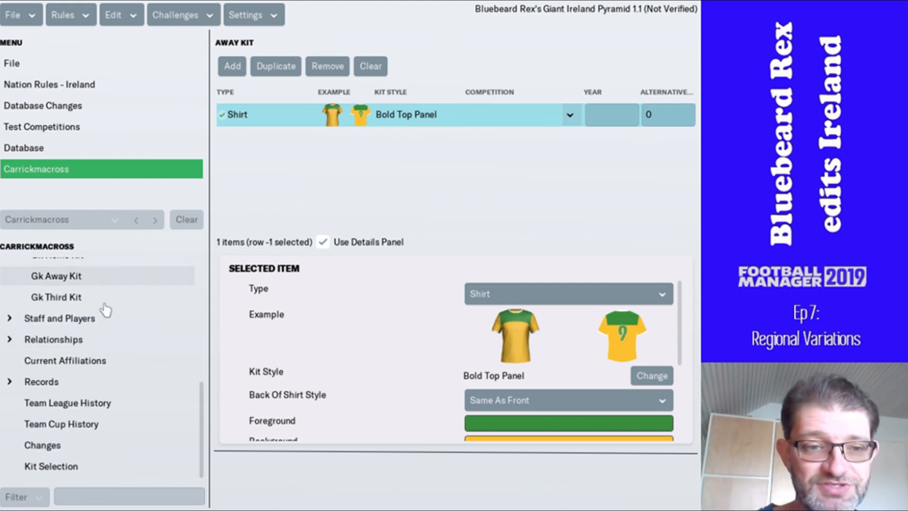
{"action": "left_click", "coordinate": [105, 342]}
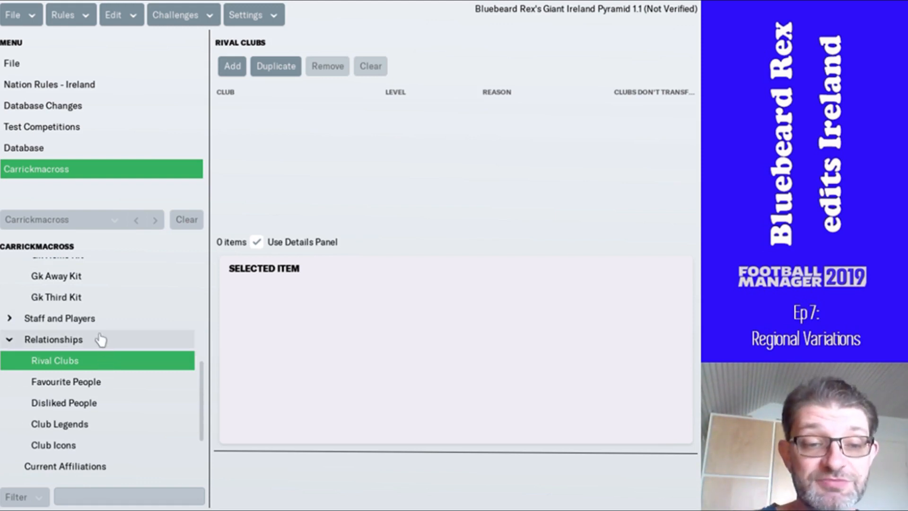
{"action": "left_click", "coordinate": [10, 339]}
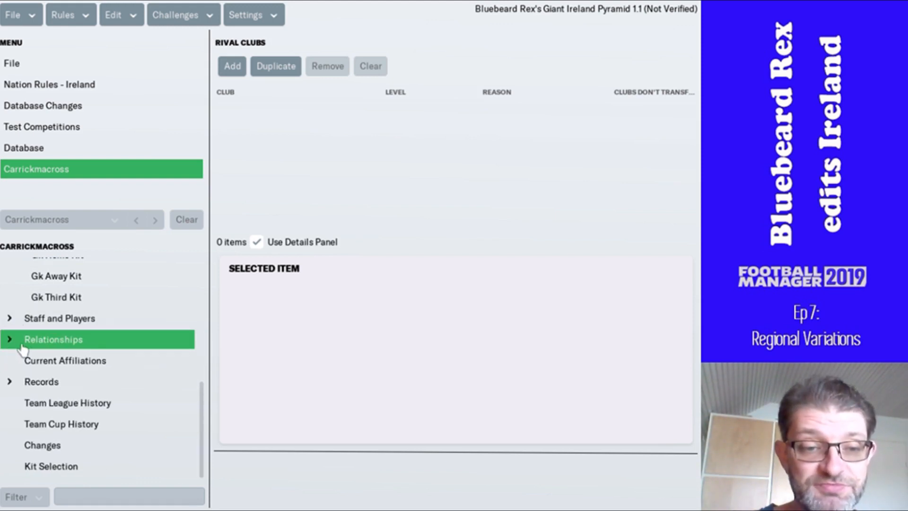
{"action": "scroll", "coordinate": [90, 350], "scroll_direction": "up", "scroll_amount": 5}
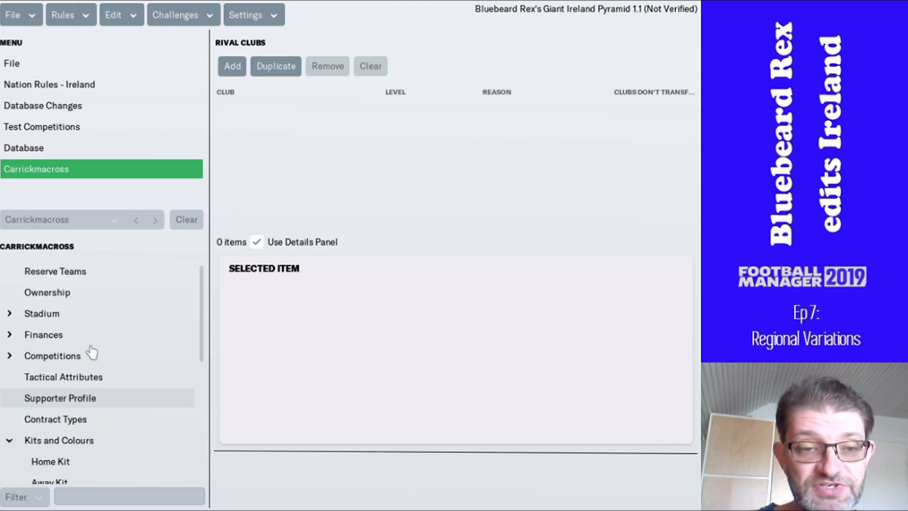
{"action": "left_click", "coordinate": [75, 314]}
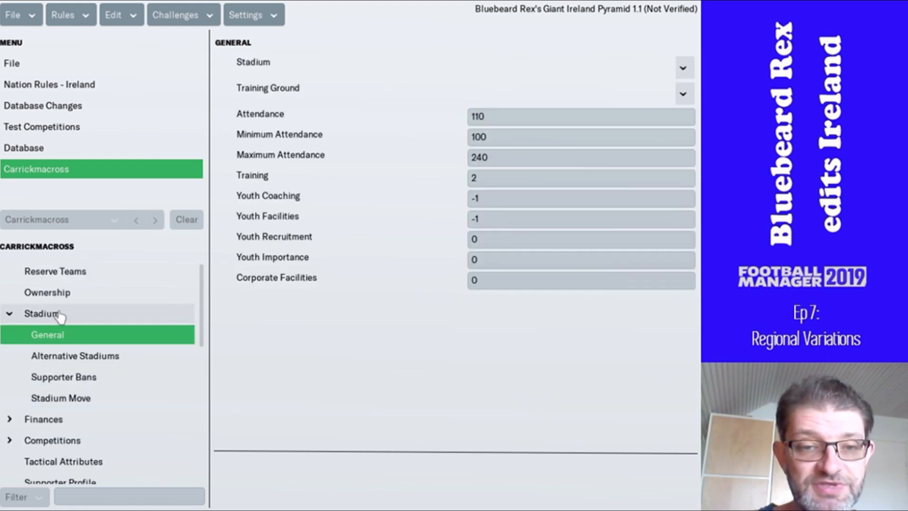
{"action": "left_click", "coordinate": [10, 313]}
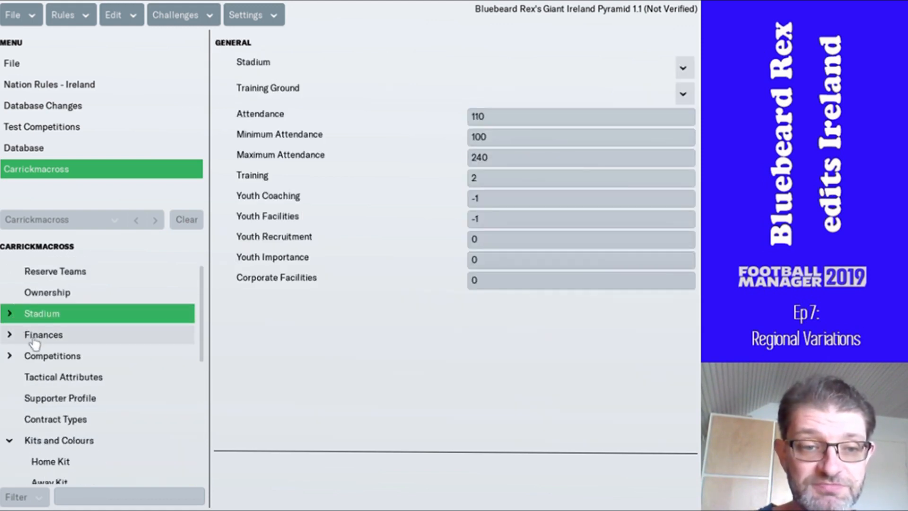
Examine Carrickmacross's general competition settings and the regional division assigned to the club at each level.
{"action": "left_click", "coordinate": [66, 356]}
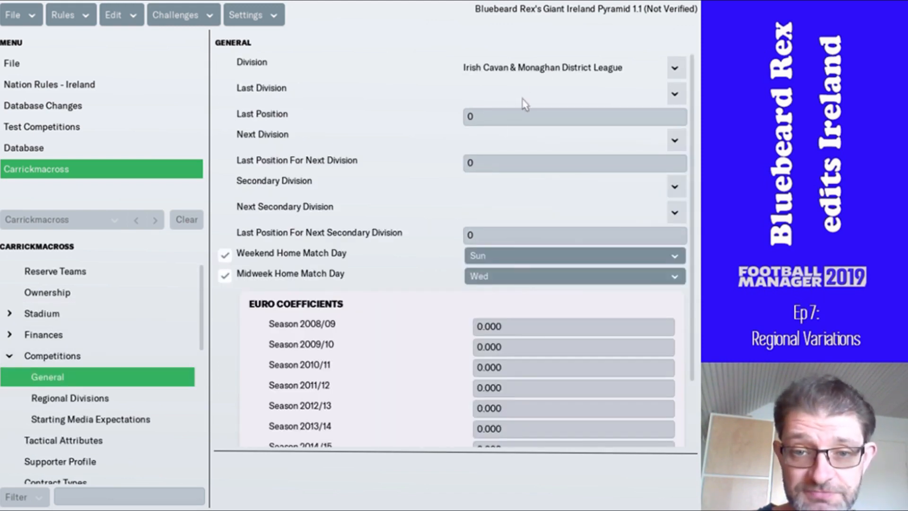
{"action": "left_click", "coordinate": [133, 405]}
{"action": "scroll", "coordinate": [447, 137], "scroll_direction": "down", "scroll_amount": 1}
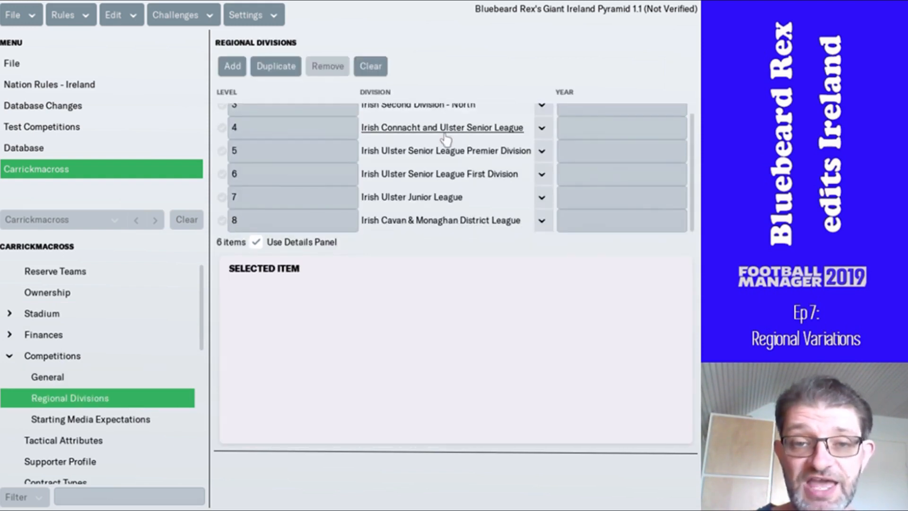
{"action": "scroll", "coordinate": [446, 139], "scroll_direction": "up", "scroll_amount": 1}
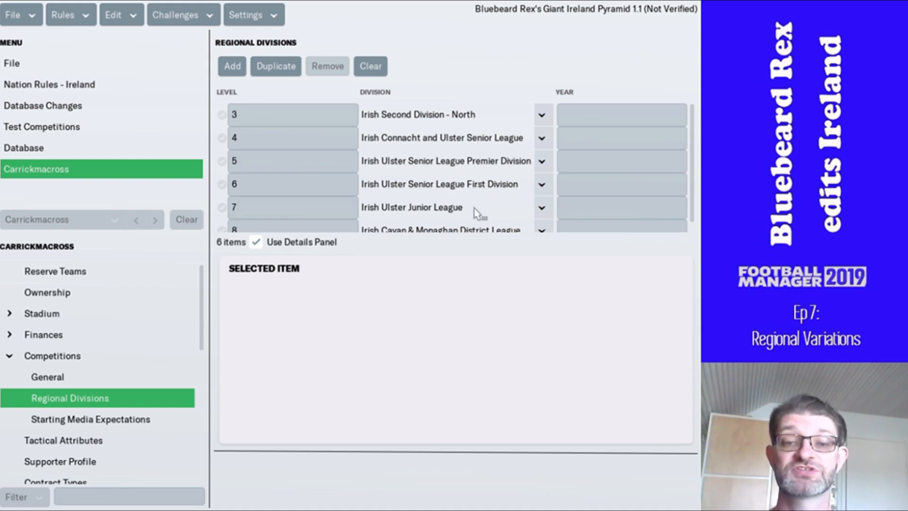
{"action": "scroll", "coordinate": [447, 201], "scroll_direction": "down", "scroll_amount": 1}
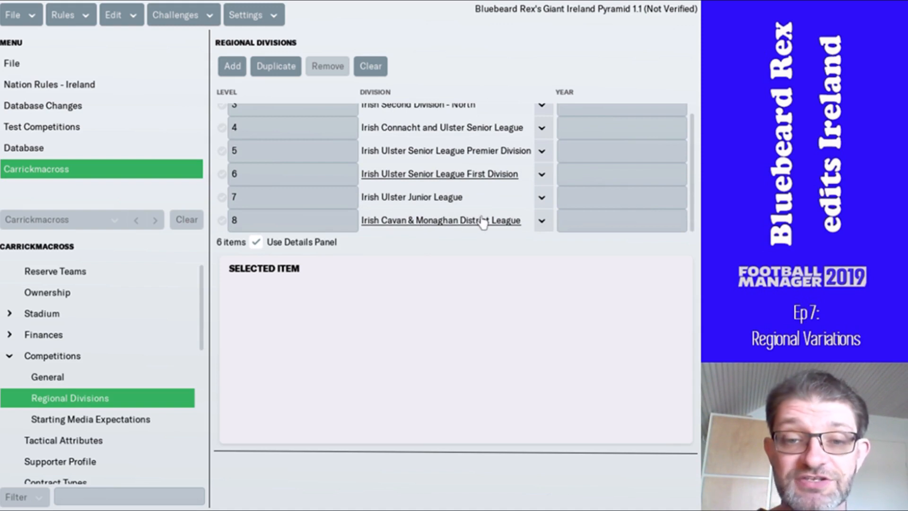
Open the general rules of the Irish Ulster Junior League sub division within Irish Junior Level 7.
{"action": "left_click", "coordinate": [80, 85]}
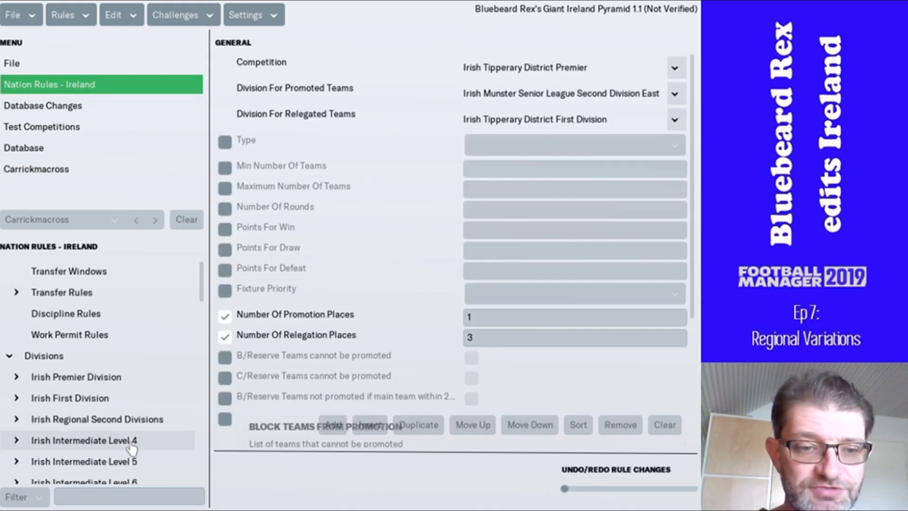
{"action": "scroll", "coordinate": [133, 444], "scroll_direction": "down", "scroll_amount": 5}
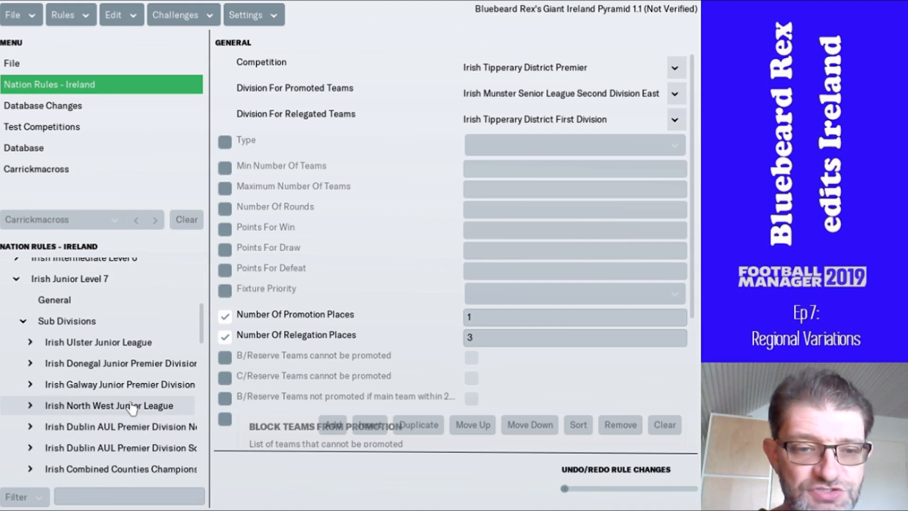
{"action": "scroll", "coordinate": [129, 390], "scroll_direction": "down", "scroll_amount": 6}
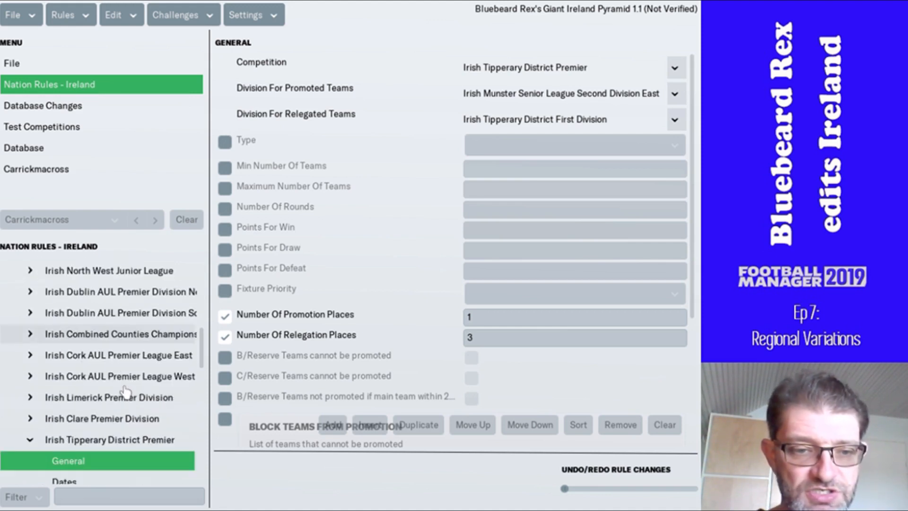
{"action": "scroll", "coordinate": [126, 385], "scroll_direction": "up", "scroll_amount": 8}
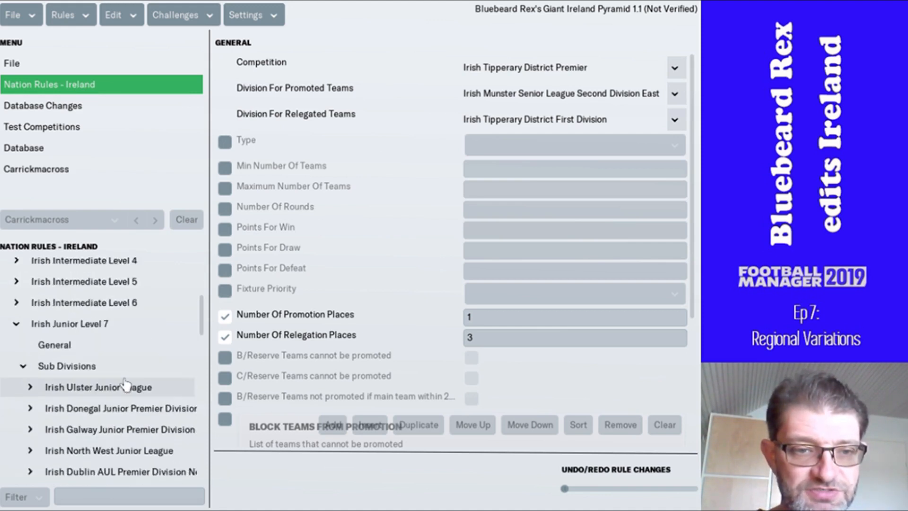
{"action": "left_click", "coordinate": [126, 391]}
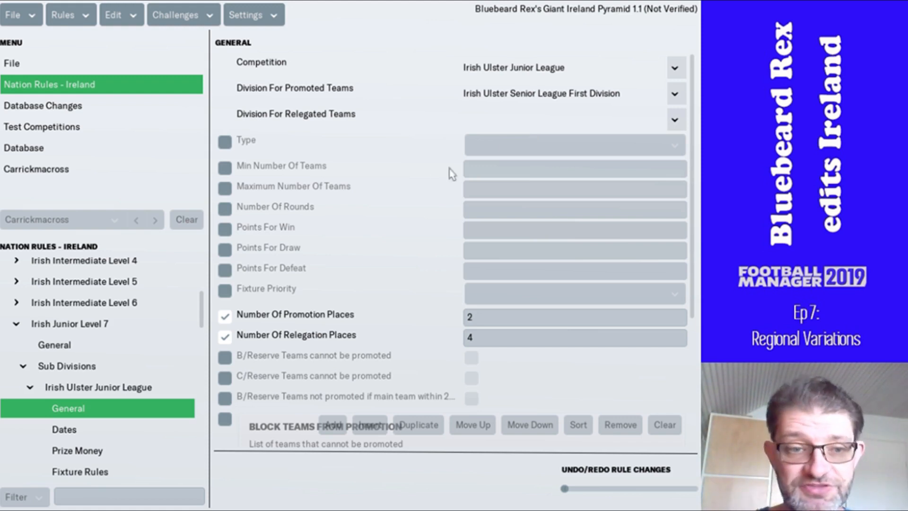
Return to the Carrickmacross record and review its regional division entries from level 3 to level 8.
{"action": "left_click", "coordinate": [117, 174]}
{"action": "scroll", "coordinate": [106, 328], "scroll_direction": "up", "scroll_amount": 5}
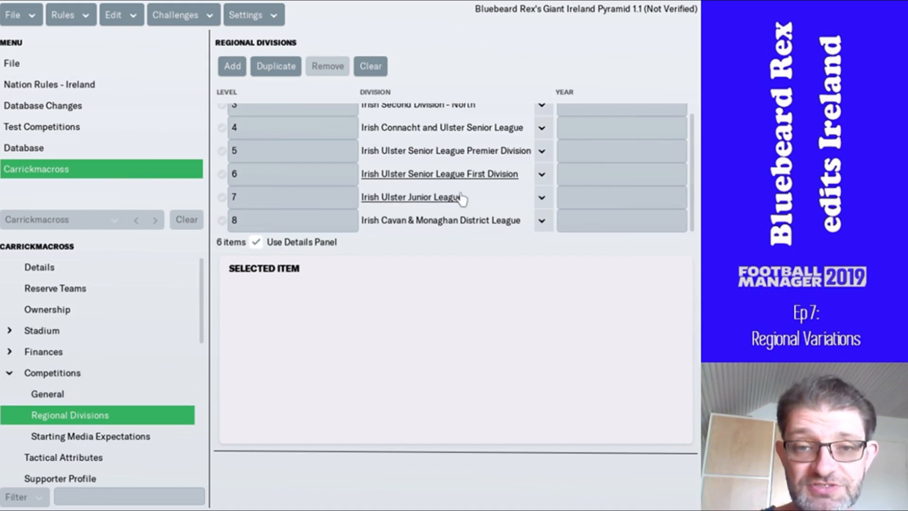
{"action": "scroll", "coordinate": [461, 198], "scroll_direction": "up", "scroll_amount": 1}
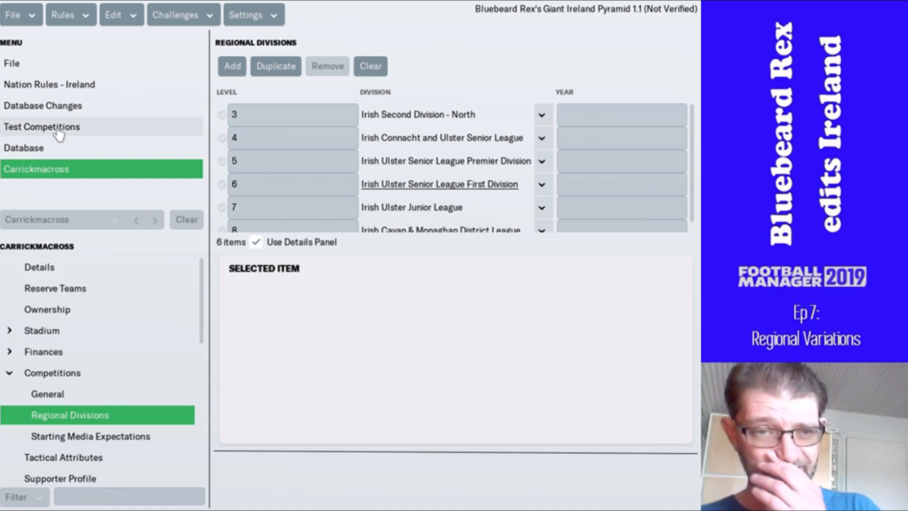
Narrow the database's club list with an added condition that City contains Duncannon.
{"action": "left_click", "coordinate": [58, 155]}
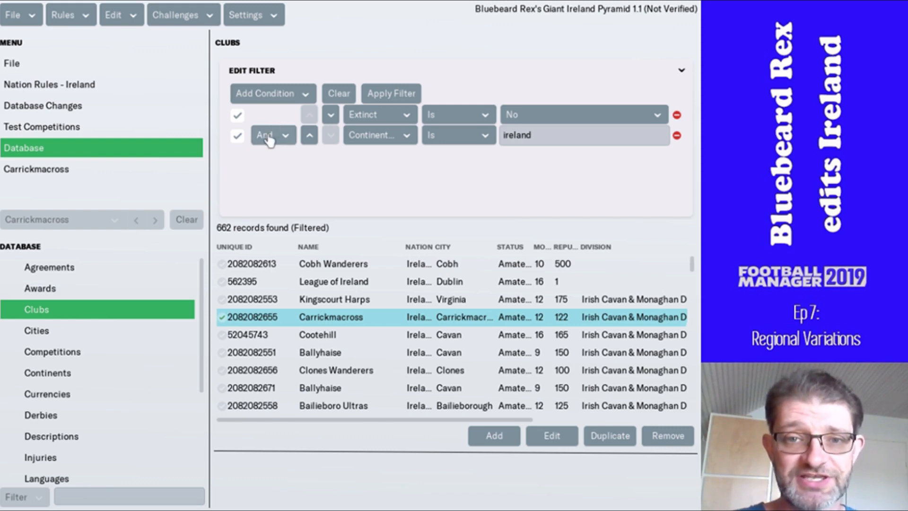
{"action": "left_click", "coordinate": [269, 94]}
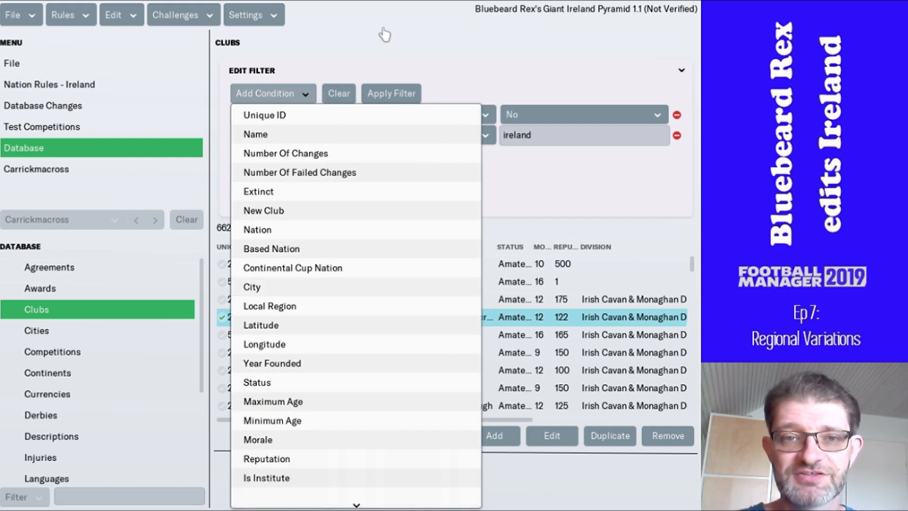
{"action": "left_click", "coordinate": [380, 99]}
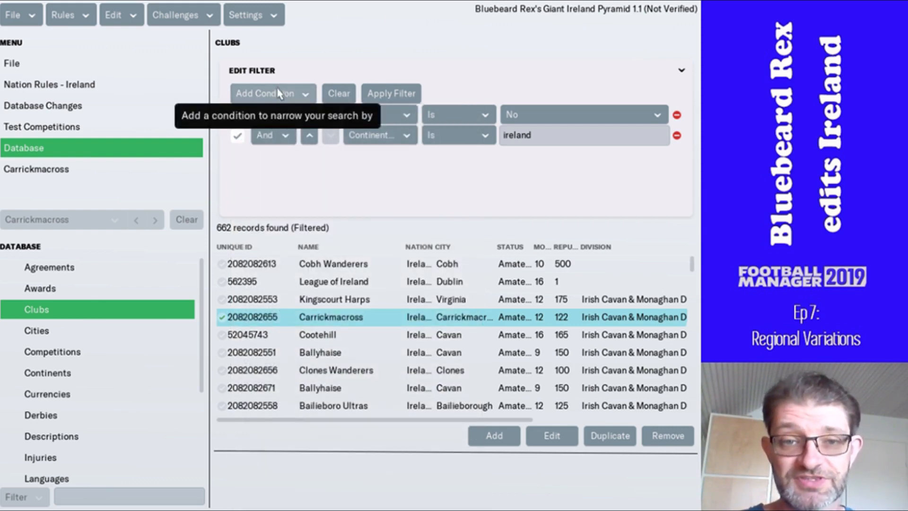
{"action": "left_click", "coordinate": [278, 94]}
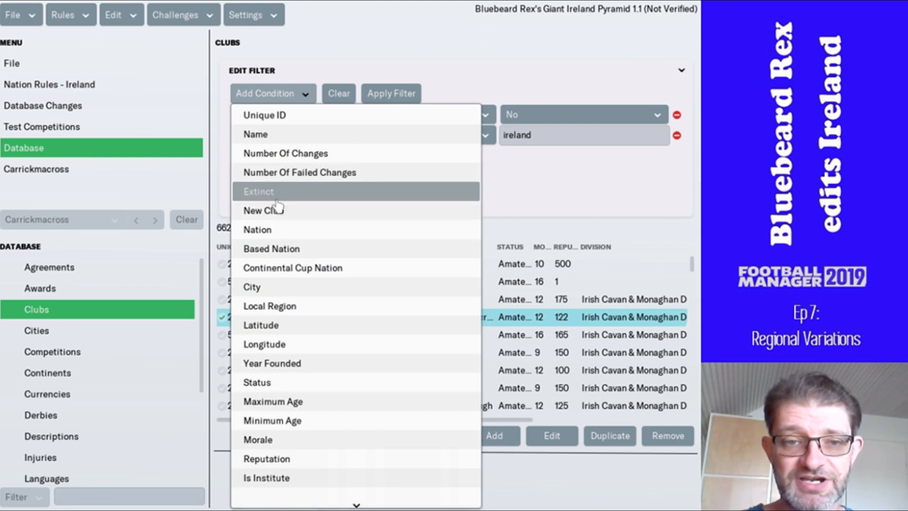
{"action": "left_click", "coordinate": [263, 287]}
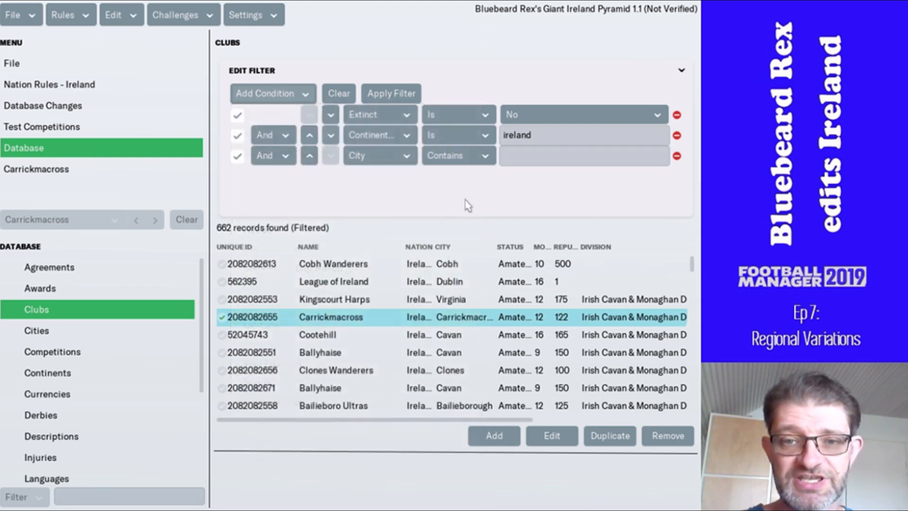
{"action": "left_click", "coordinate": [536, 160]}
{"action": "type", "text": "D"}
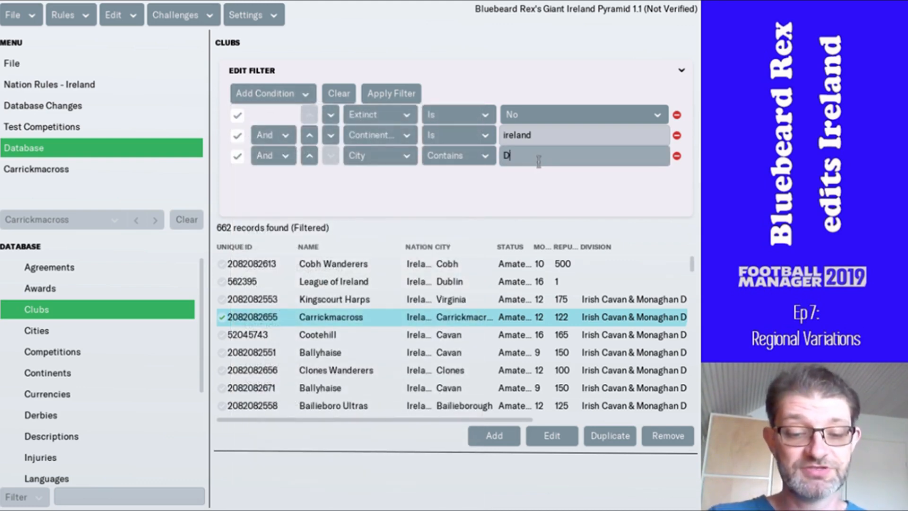
{"action": "type", "text": "uncannon"}
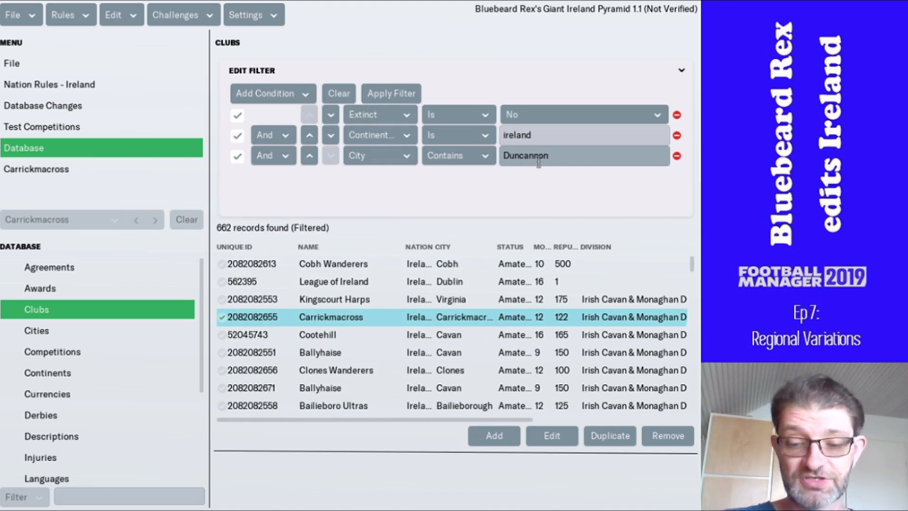
{"action": "key", "text": "Return"}
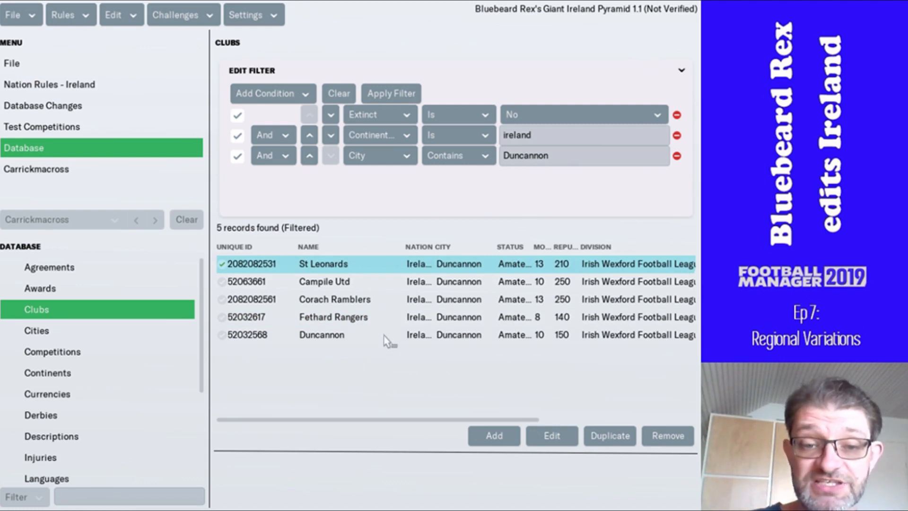
Open all the filtered Duncannon clubs for joint editing and show their regional divisions under the competition settings.
{"action": "left_click_drag", "start_coordinate": [383, 333], "coordinate": [379, 262]}
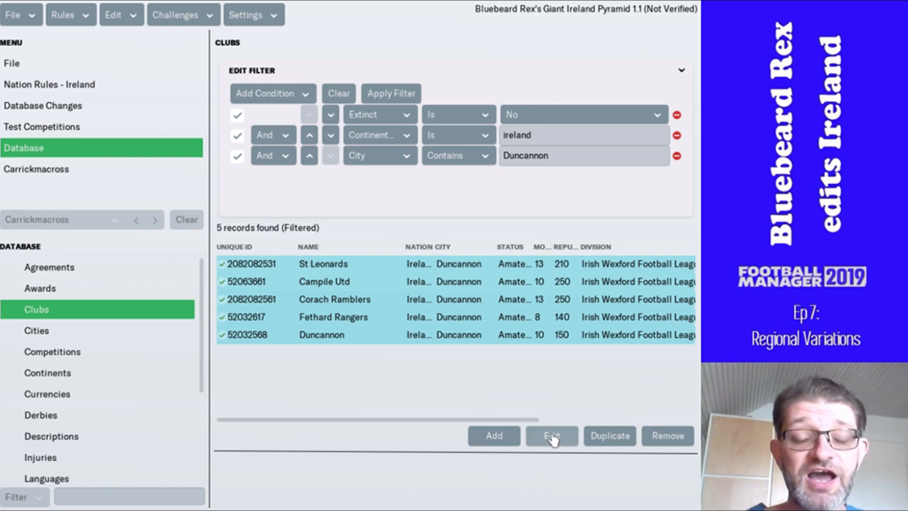
{"action": "left_click", "coordinate": [552, 435]}
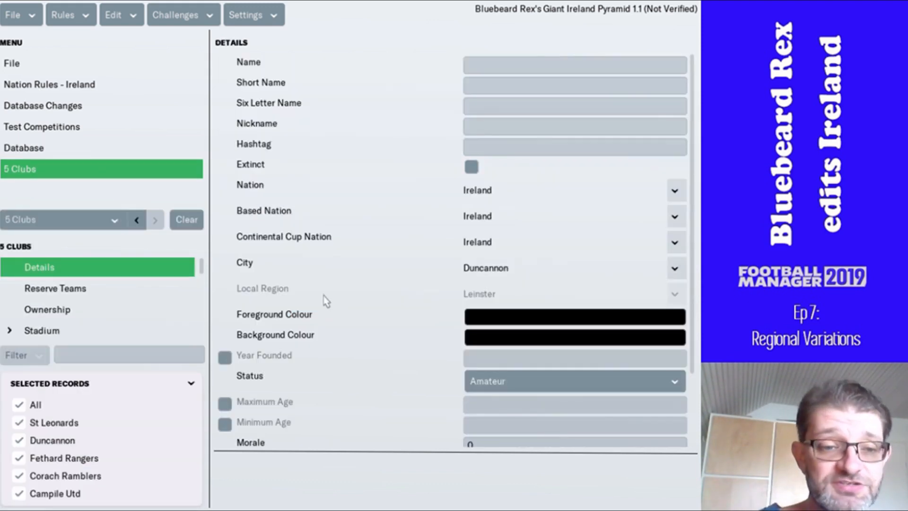
{"action": "scroll", "coordinate": [98, 309], "scroll_direction": "down", "scroll_amount": 3}
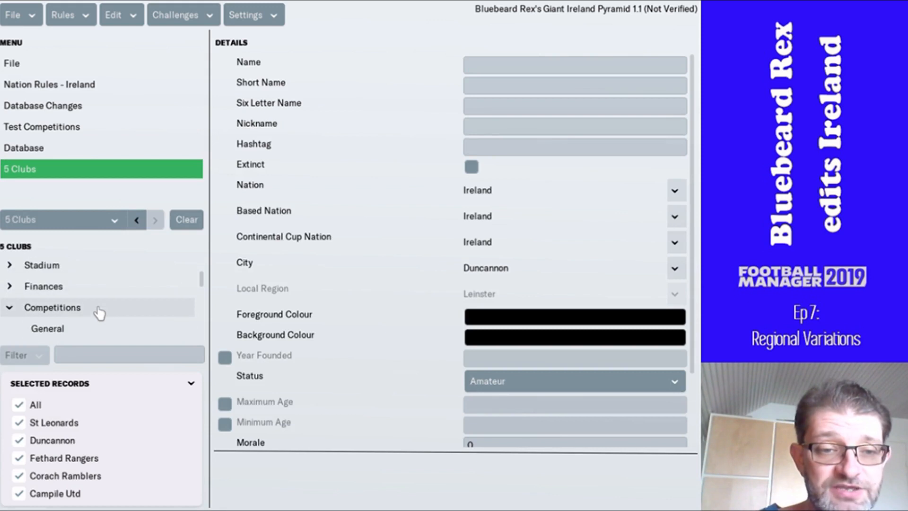
{"action": "scroll", "coordinate": [99, 338], "scroll_direction": "down", "scroll_amount": 1}
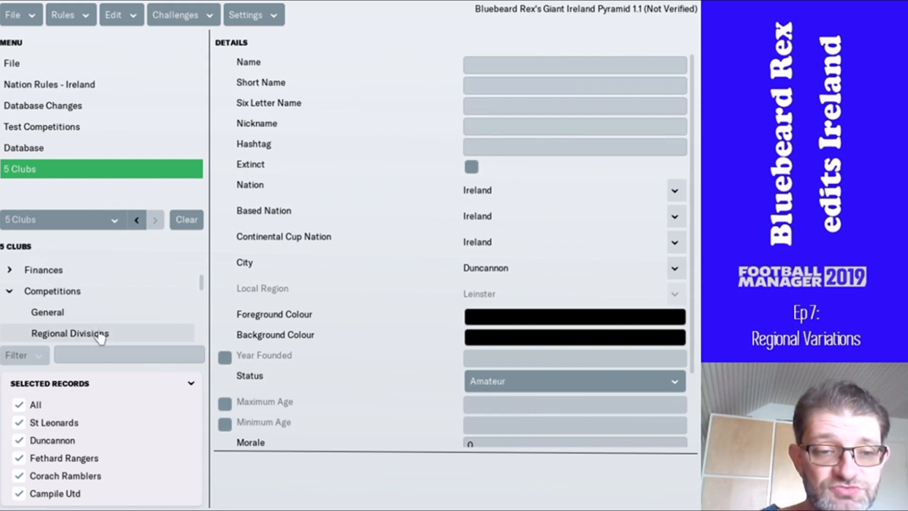
{"action": "left_click", "coordinate": [100, 333]}
{"action": "left_click", "coordinate": [91, 313]}
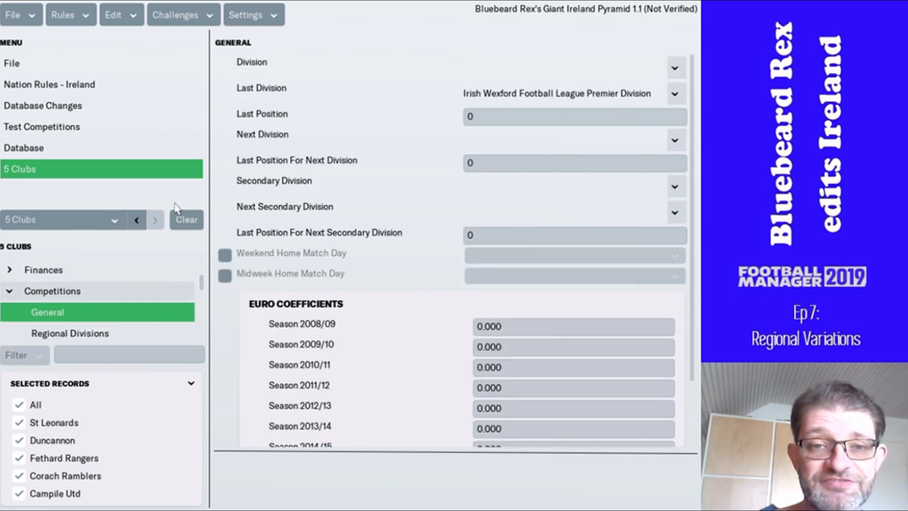
{"action": "left_click", "coordinate": [85, 334]}
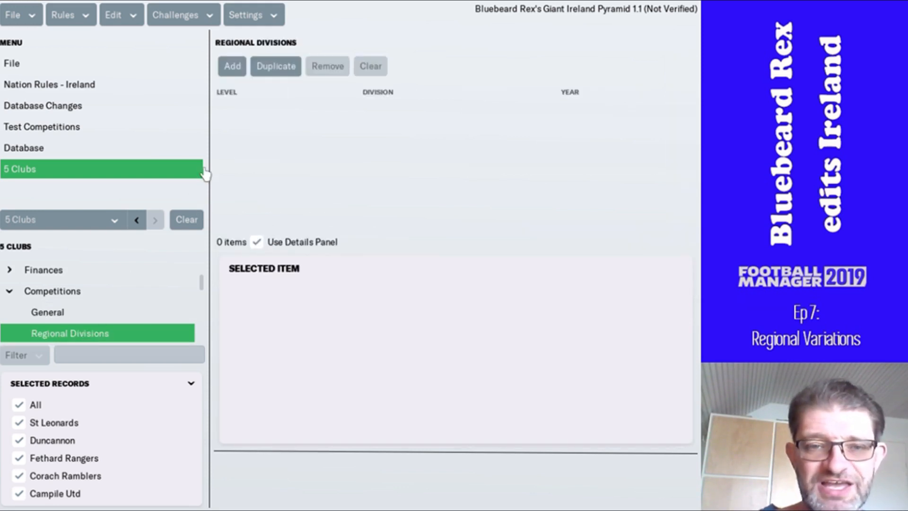
Add eight blank regional division entries to the jointly edited Duncannon clubs.
{"action": "left_click", "coordinate": [232, 66]}
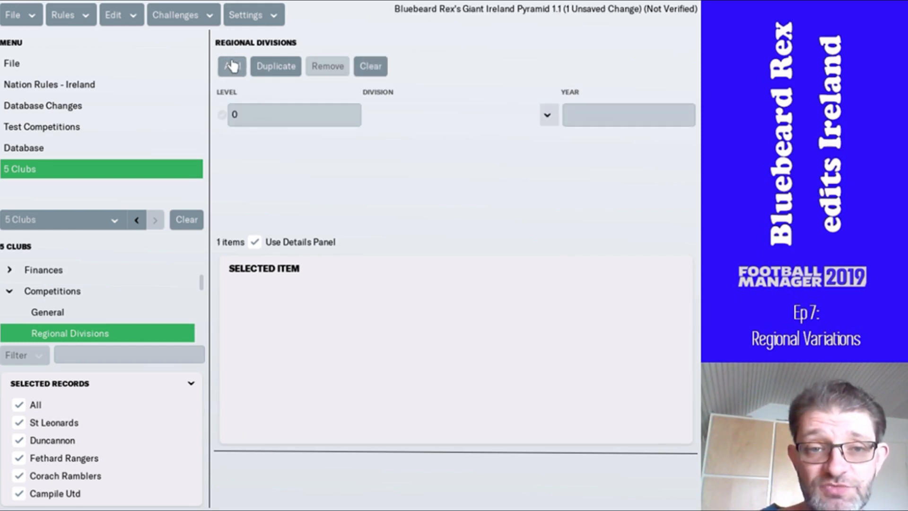
{"action": "left_click", "coordinate": [232, 66]}
{"action": "left_click", "coordinate": [232, 65]}
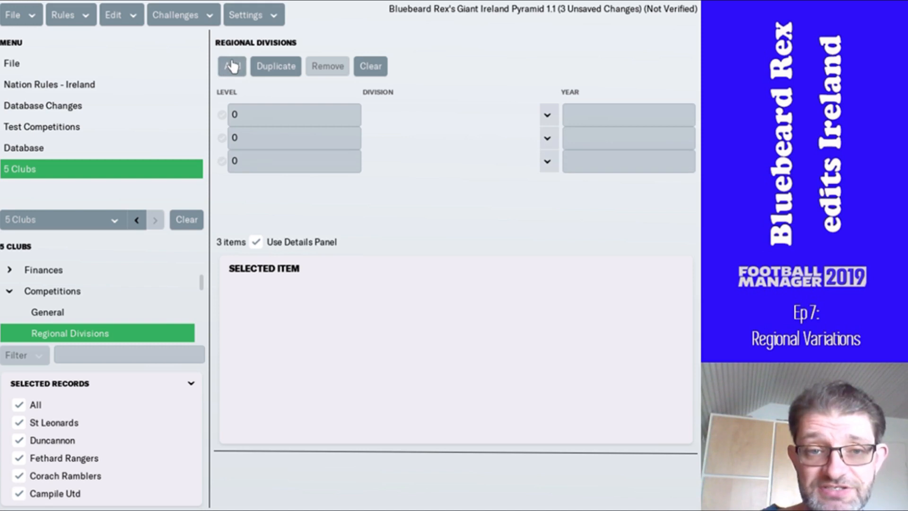
{"action": "left_click", "coordinate": [232, 65]}
{"action": "left_click", "coordinate": [233, 66]}
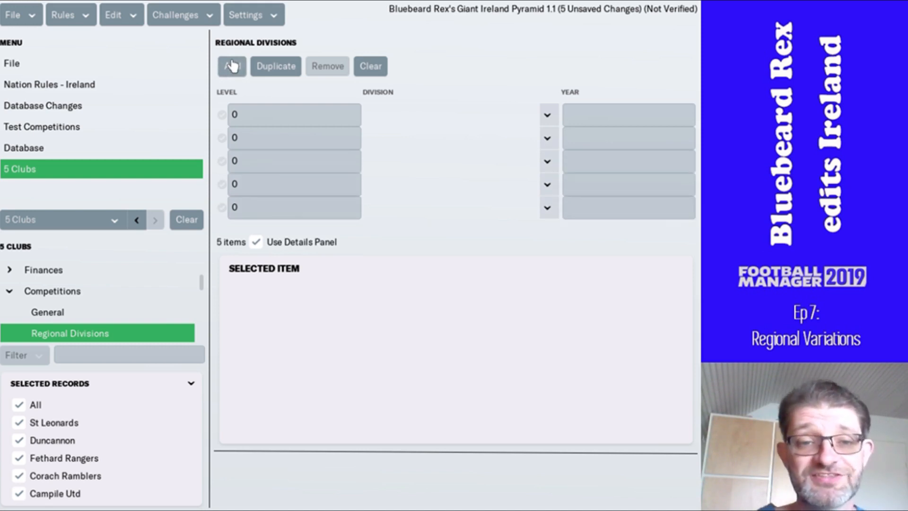
{"action": "left_click", "coordinate": [232, 66]}
{"action": "left_click", "coordinate": [232, 66]}
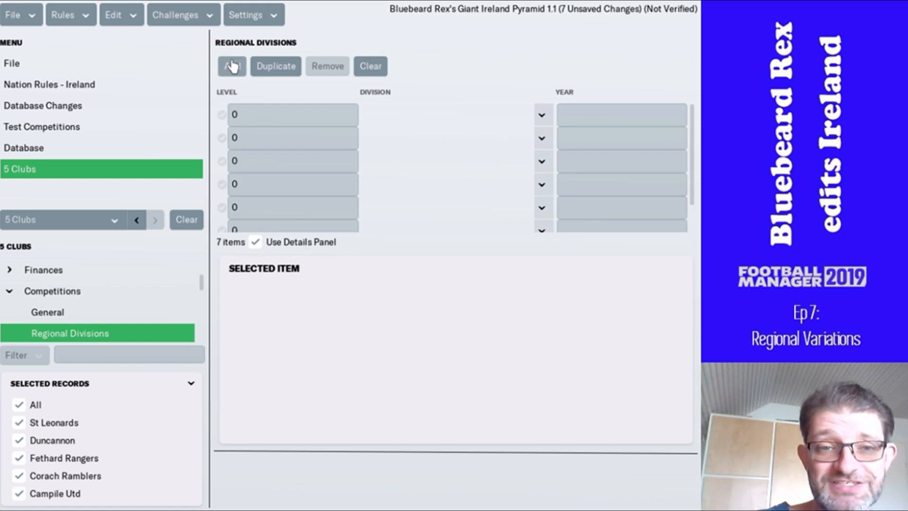
{"action": "left_click", "coordinate": [232, 66]}
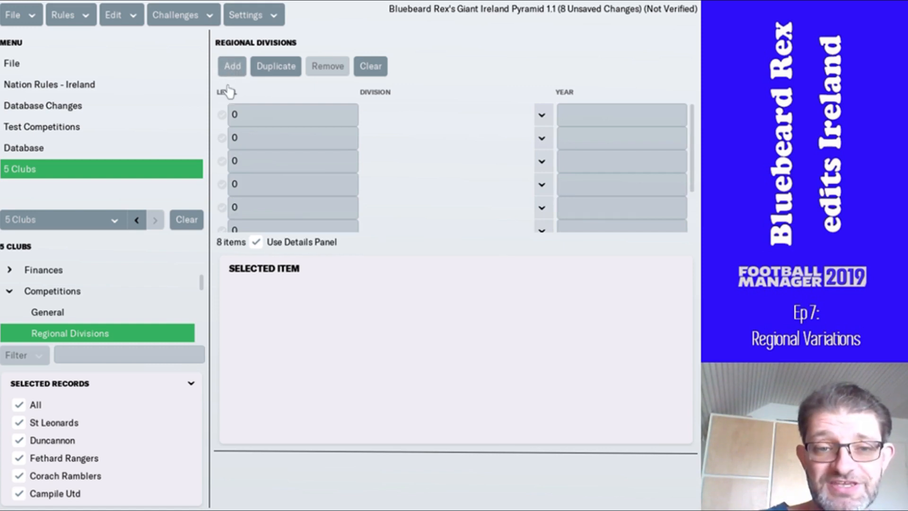
Number the levels of the first six regional division entries 3, 4, 5, 6, 7 and 8.
{"action": "left_click", "coordinate": [258, 120]}
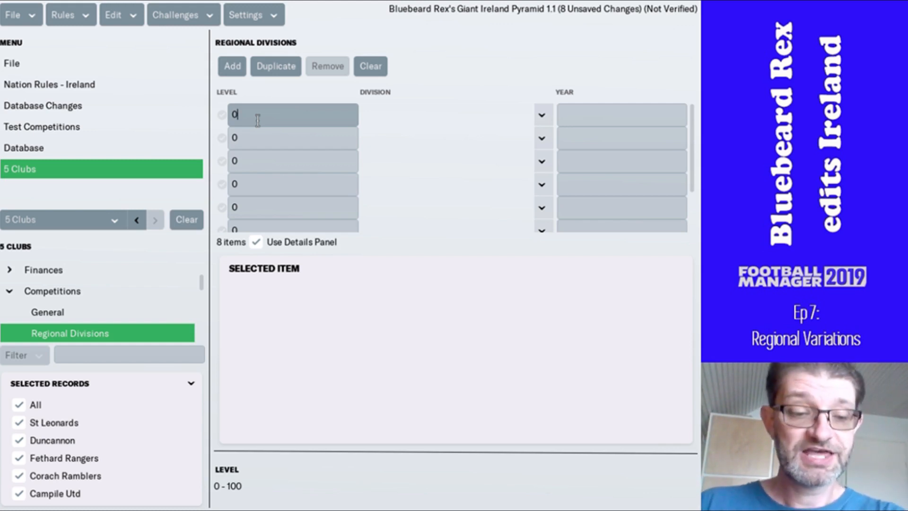
{"action": "key", "text": "Tab"}
{"action": "key", "text": "Tab"}
{"action": "key", "text": "Tab"}
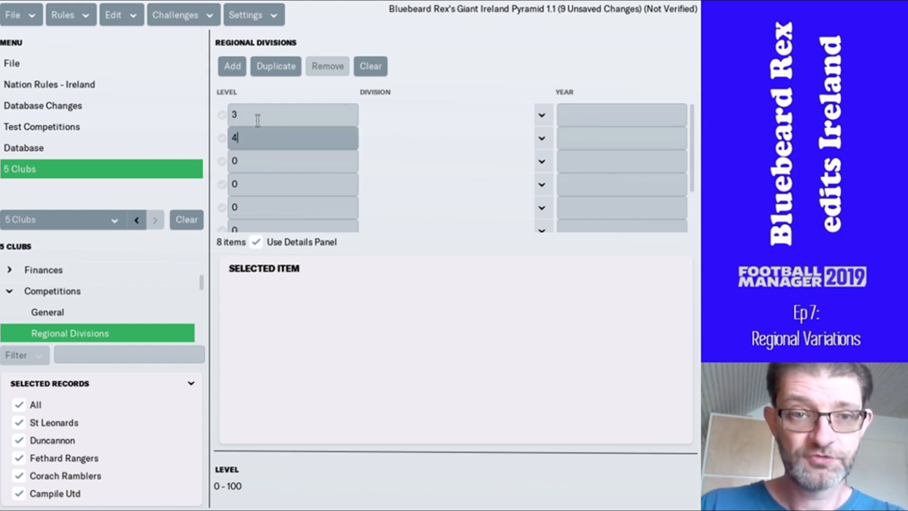
{"action": "key", "text": "Tab"}
{"action": "key", "text": "Tab"}
{"action": "type", "text": "5"}
{"action": "key", "text": "Tab"}
{"action": "key", "text": "Tab"}
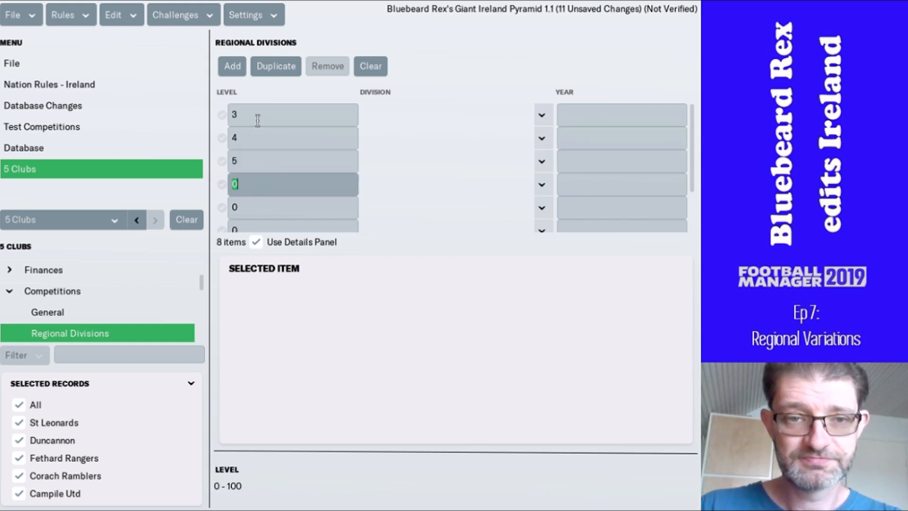
{"action": "key", "text": "Tab"}
{"action": "key", "text": "Tab"}
{"action": "key", "text": "Tab"}
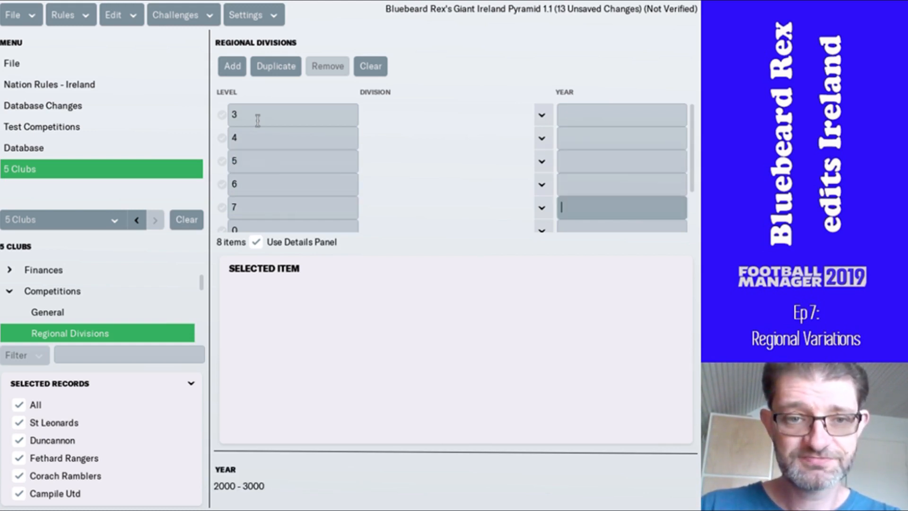
{"action": "key", "text": "Tab"}
{"action": "type", "text": "8"}
{"action": "key", "text": "Tab"}
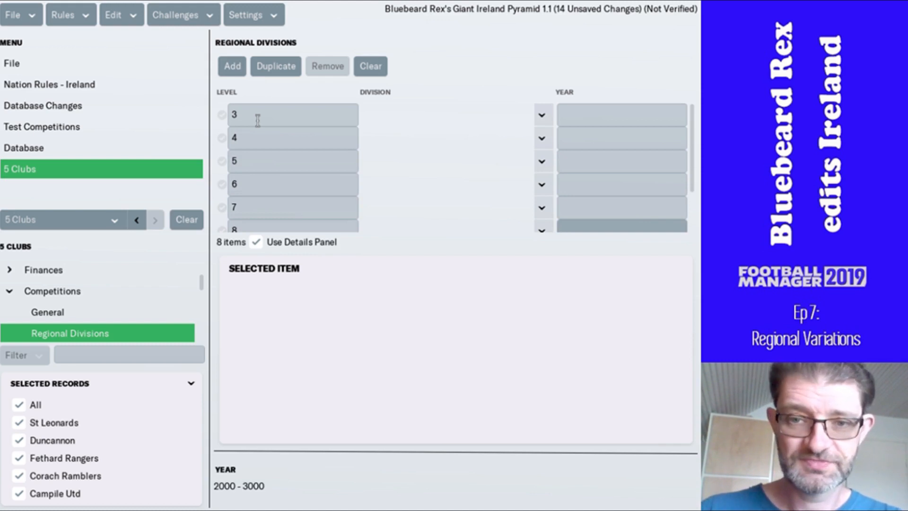
Set the levels of the last two regional division entries to 9 and 10.
{"action": "scroll", "coordinate": [284, 152], "scroll_direction": "down", "scroll_amount": 2}
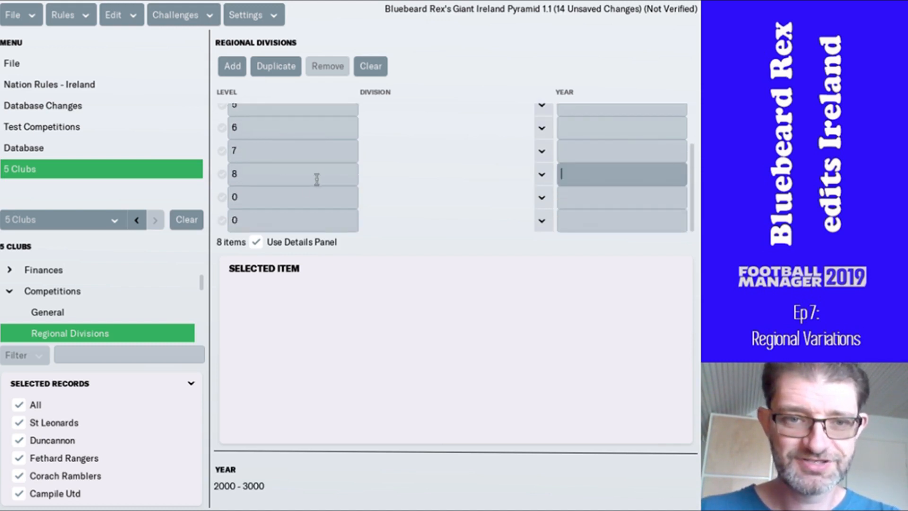
{"action": "left_click", "coordinate": [303, 195]}
{"action": "key", "text": "Tab"}
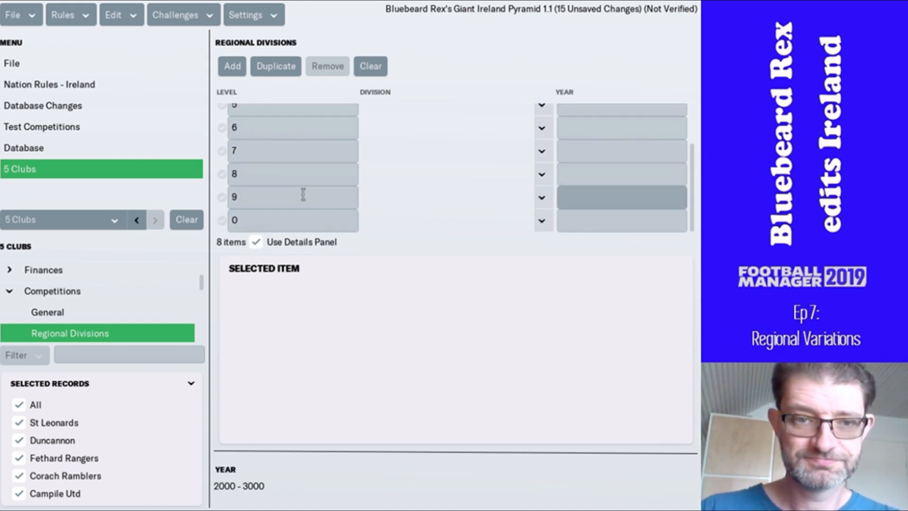
{"action": "key", "text": "Tab"}
{"action": "type", "text": "1"}
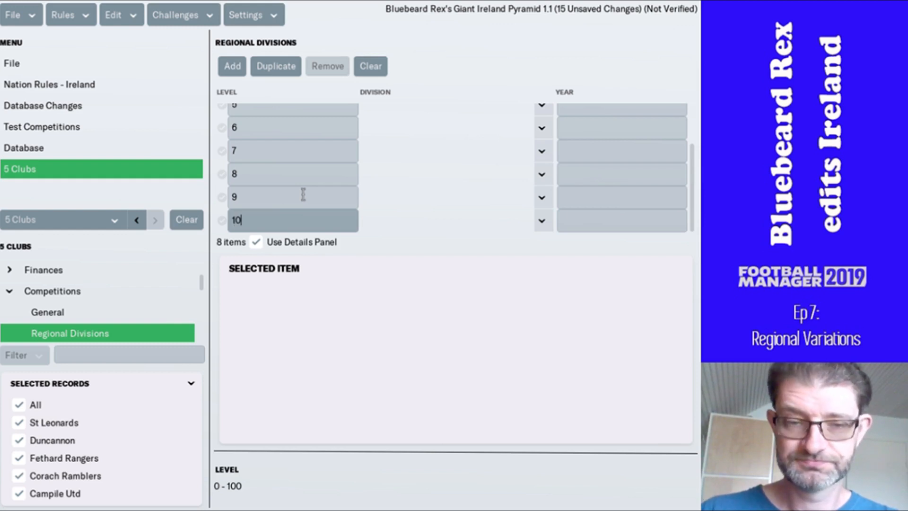
{"action": "scroll", "coordinate": [415, 184], "scroll_direction": "up", "scroll_amount": 2}
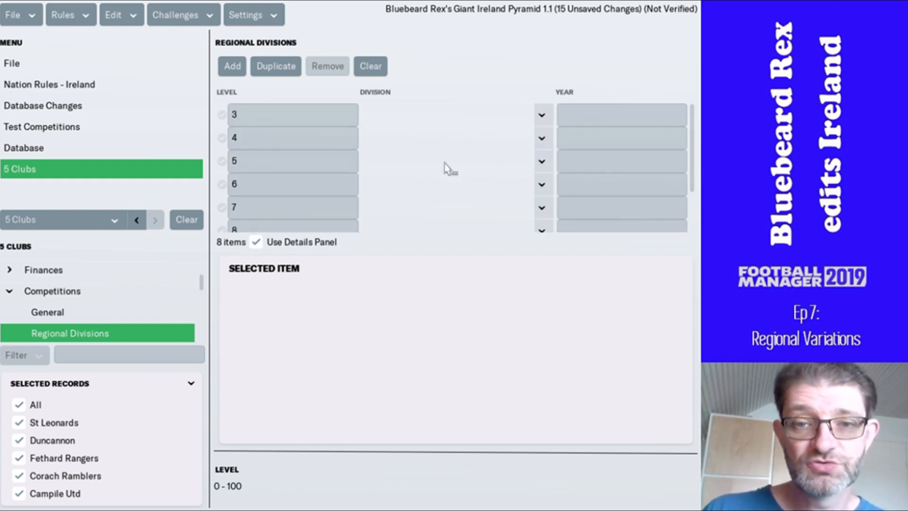
Start a division search for the level 3 entry with the condition Nation is ireland.
{"action": "left_click", "coordinate": [541, 116]}
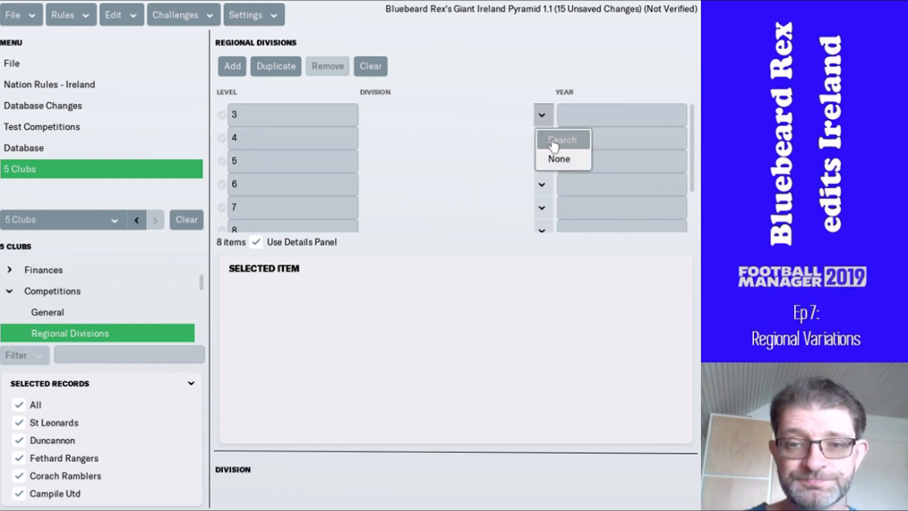
{"action": "left_click", "coordinate": [552, 143]}
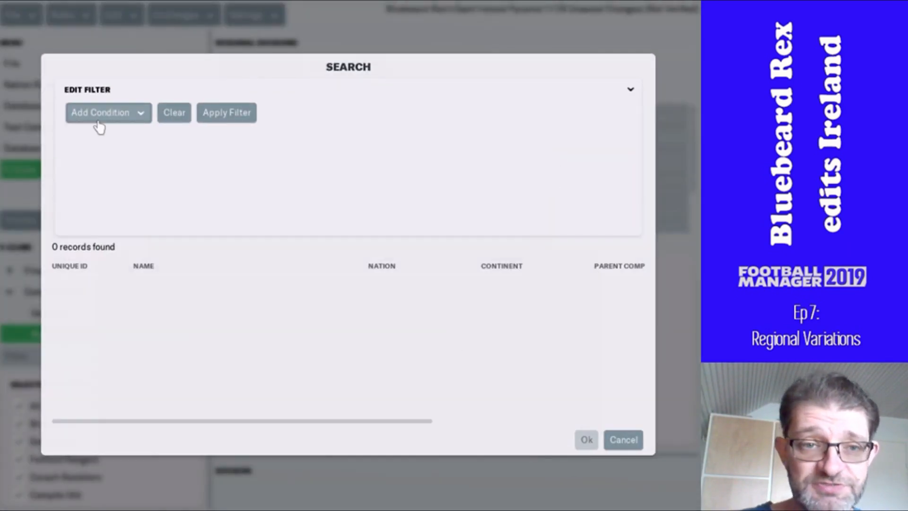
{"action": "left_click", "coordinate": [97, 124]}
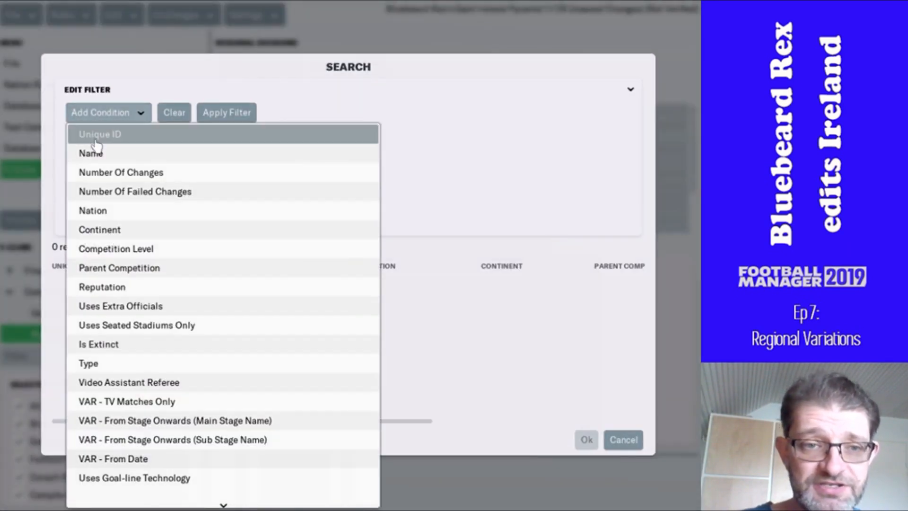
{"action": "left_click", "coordinate": [95, 210]}
{"action": "left_click", "coordinate": [330, 135]}
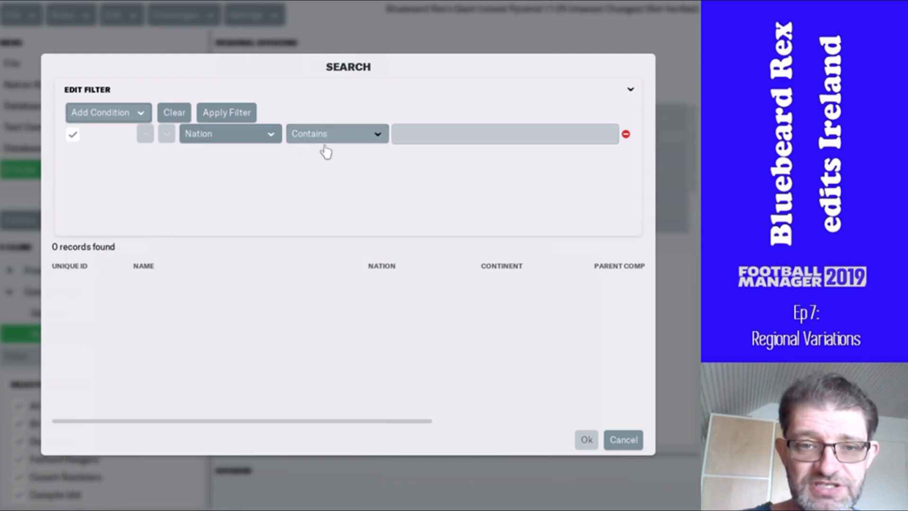
{"action": "left_click", "coordinate": [316, 158]}
{"action": "left_click", "coordinate": [419, 140]}
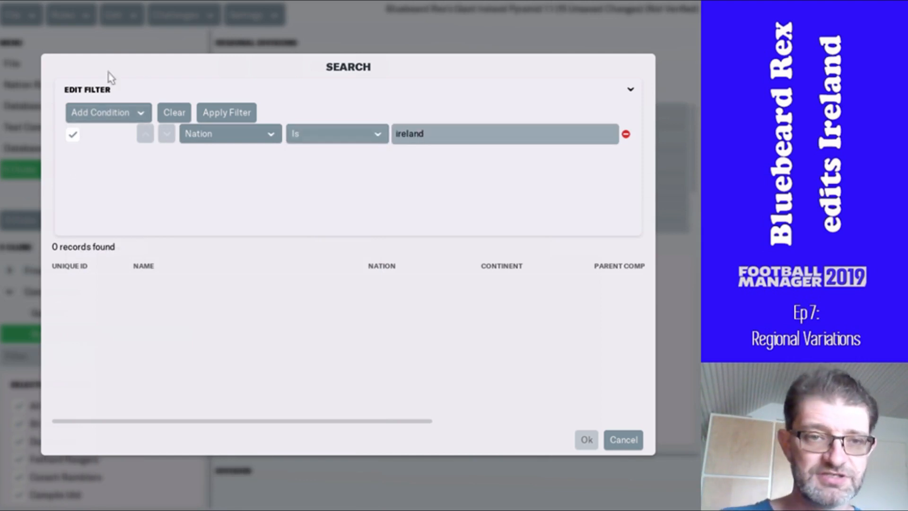
Add the condition Name contains "second south" and assign Irish Second Division - South to the level 3 entry.
{"action": "left_click", "coordinate": [96, 115]}
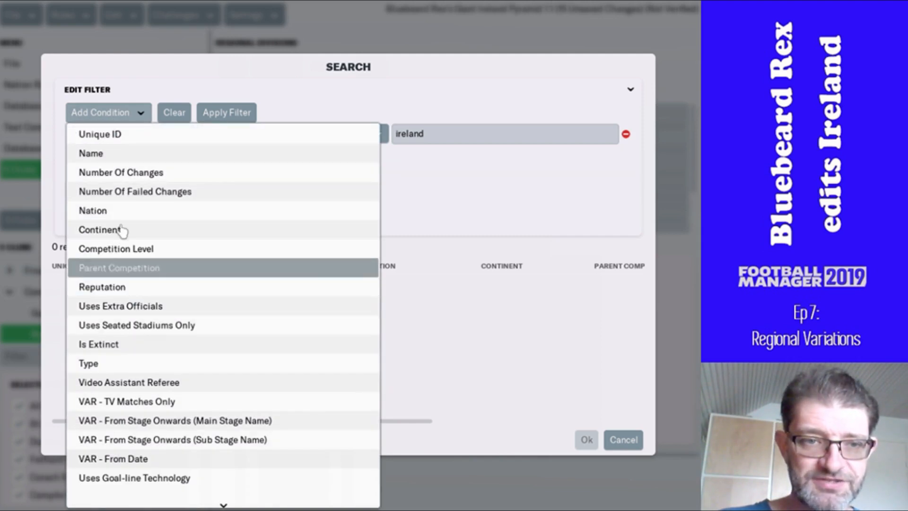
{"action": "left_click", "coordinate": [121, 154]}
{"action": "left_click", "coordinate": [444, 160]}
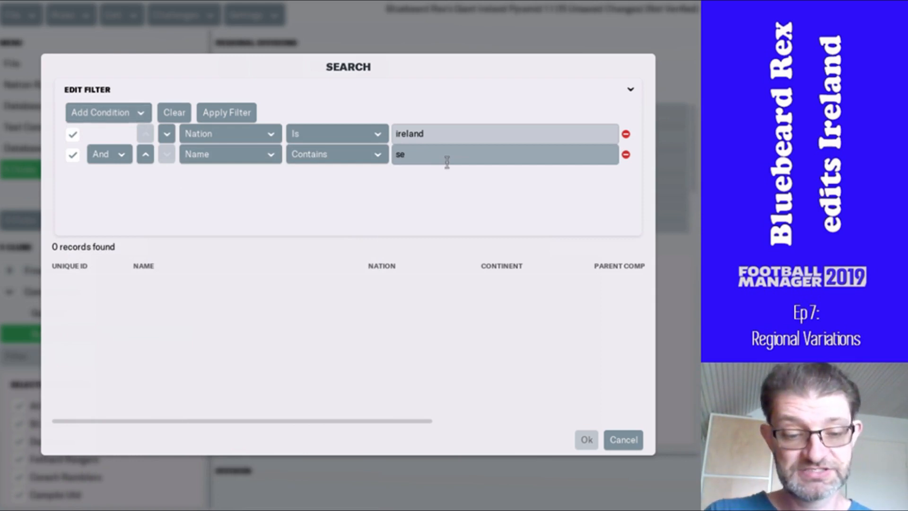
{"action": "type", "text": "second south"}
{"action": "key", "text": "Return"}
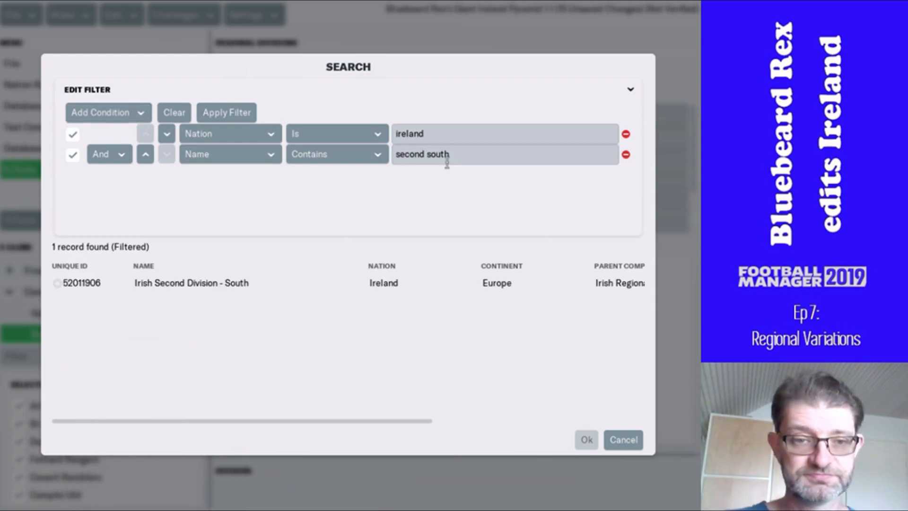
{"action": "double_click", "coordinate": [263, 288]}
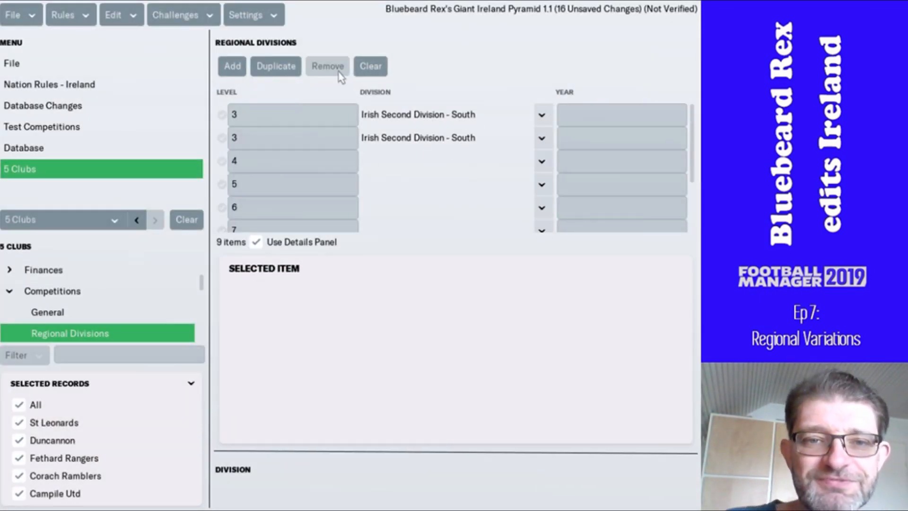
Clear all regional division entries, check each of the five clubs' lists individually, and reselect all the clubs.
{"action": "left_click", "coordinate": [371, 66]}
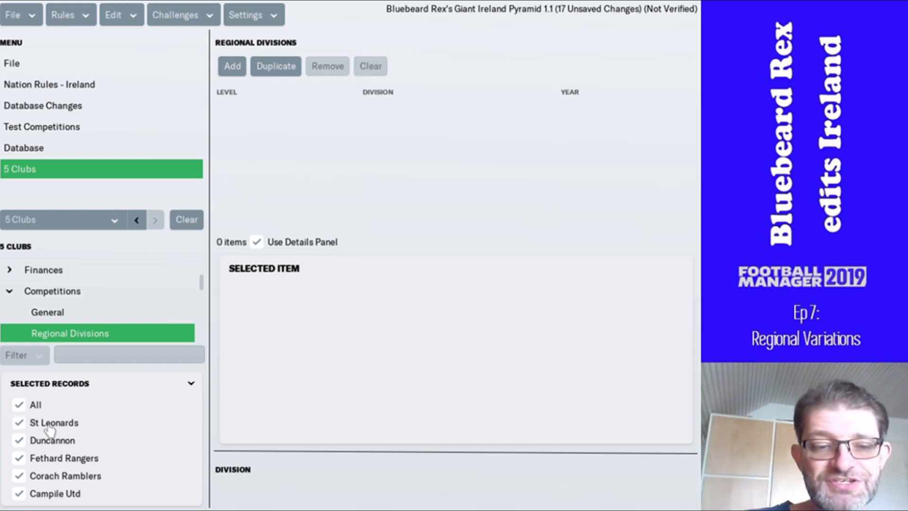
{"action": "left_click", "coordinate": [19, 404]}
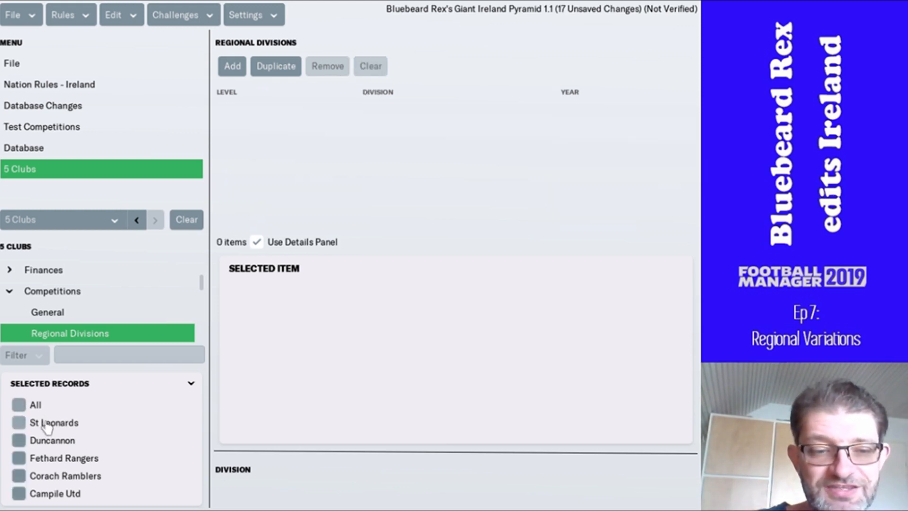
{"action": "left_click", "coordinate": [47, 425]}
{"action": "left_click", "coordinate": [48, 423]}
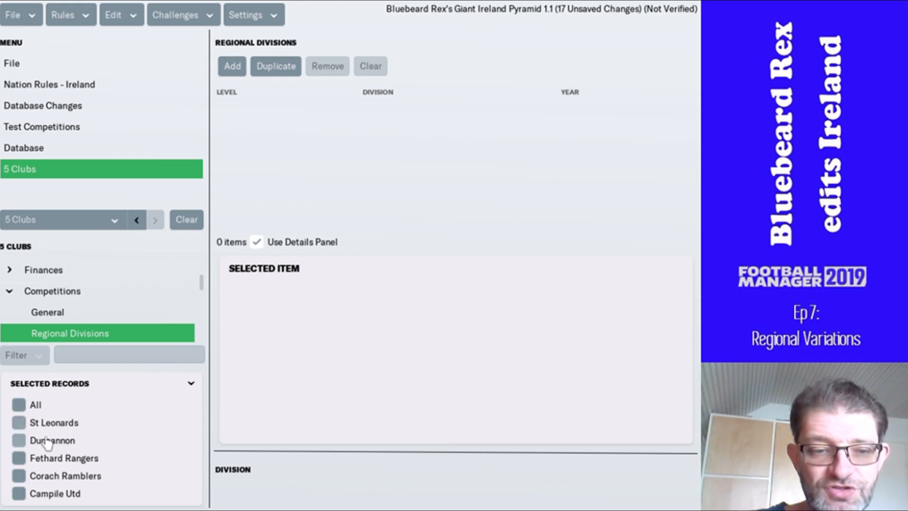
{"action": "left_click", "coordinate": [47, 443]}
{"action": "left_click", "coordinate": [48, 442]}
{"action": "left_click", "coordinate": [48, 465]}
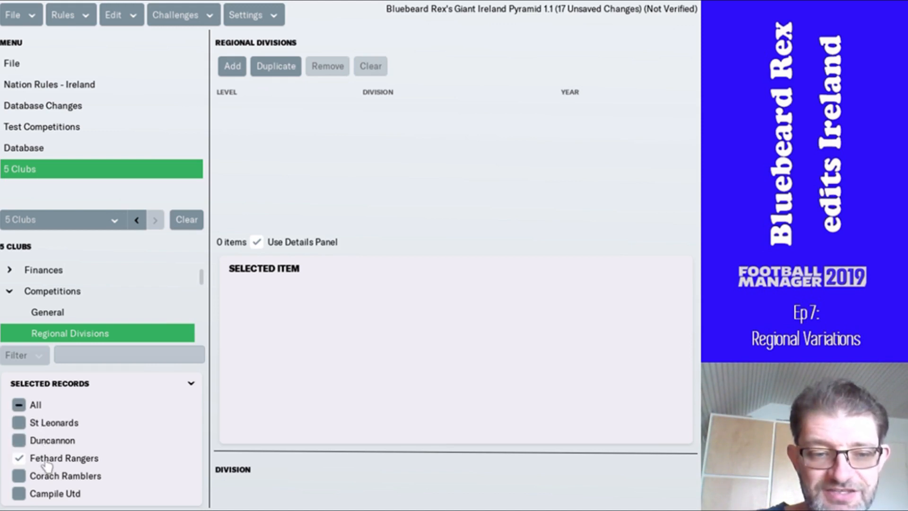
{"action": "left_click", "coordinate": [46, 463]}
{"action": "left_click", "coordinate": [47, 478]}
{"action": "left_click", "coordinate": [46, 479]}
{"action": "left_click", "coordinate": [47, 492]}
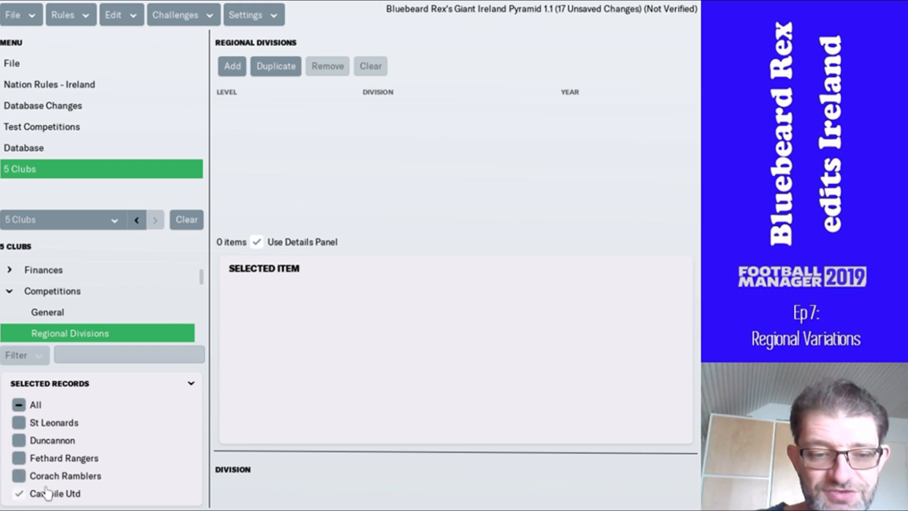
{"action": "left_click", "coordinate": [19, 404]}
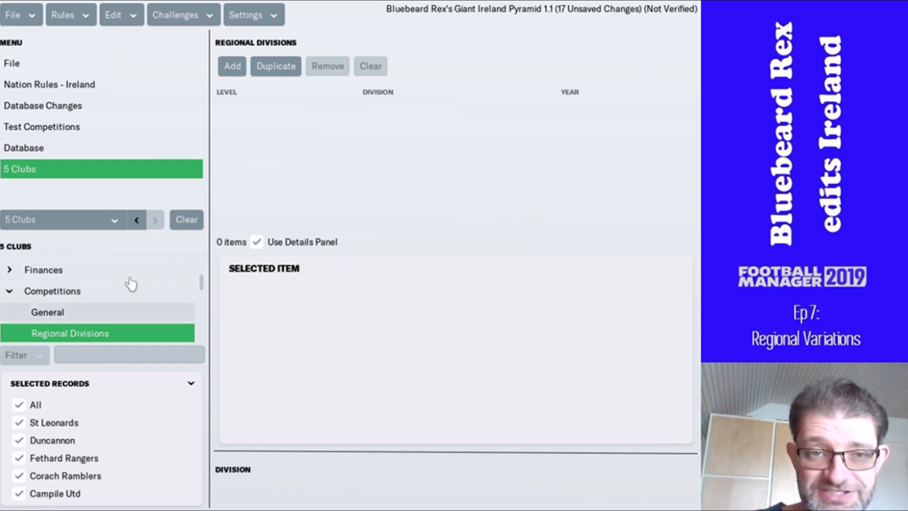
Add eight new blank regional division entries for all five clubs together.
{"action": "left_click", "coordinate": [240, 70]}
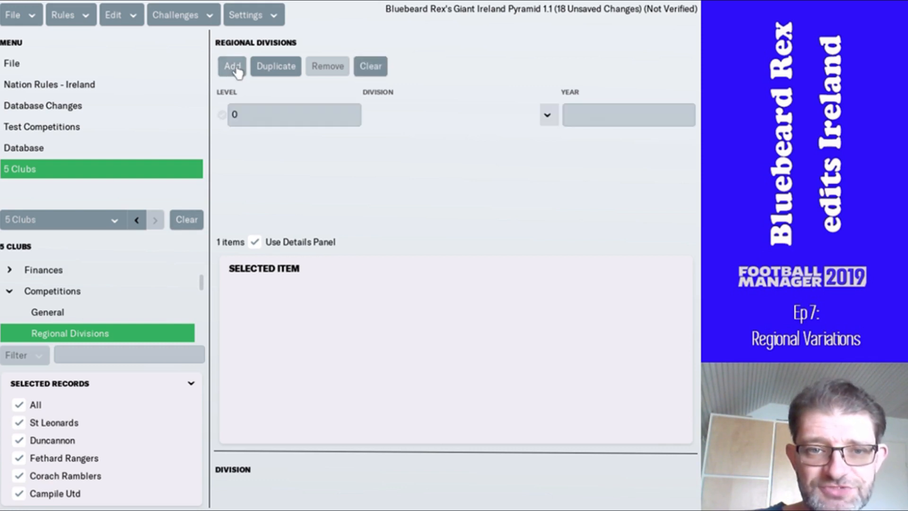
{"action": "left_click", "coordinate": [238, 70]}
{"action": "left_click", "coordinate": [238, 71]}
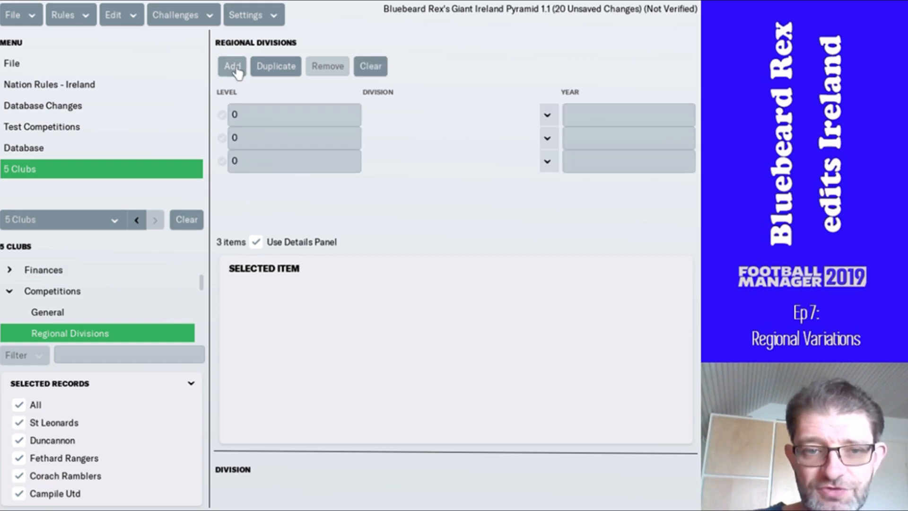
{"action": "left_click", "coordinate": [238, 71]}
{"action": "left_click", "coordinate": [238, 71]}
{"action": "left_click", "coordinate": [238, 71]}
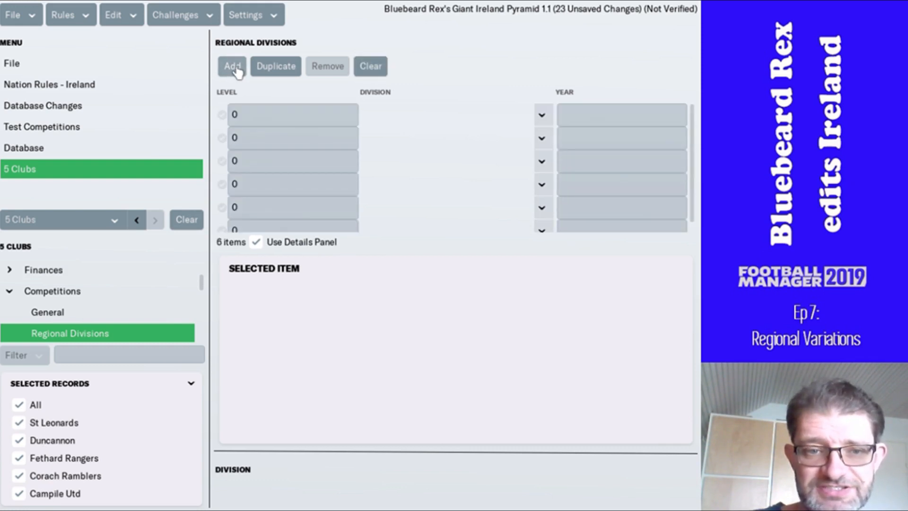
{"action": "left_click", "coordinate": [238, 71]}
{"action": "left_click", "coordinate": [238, 71]}
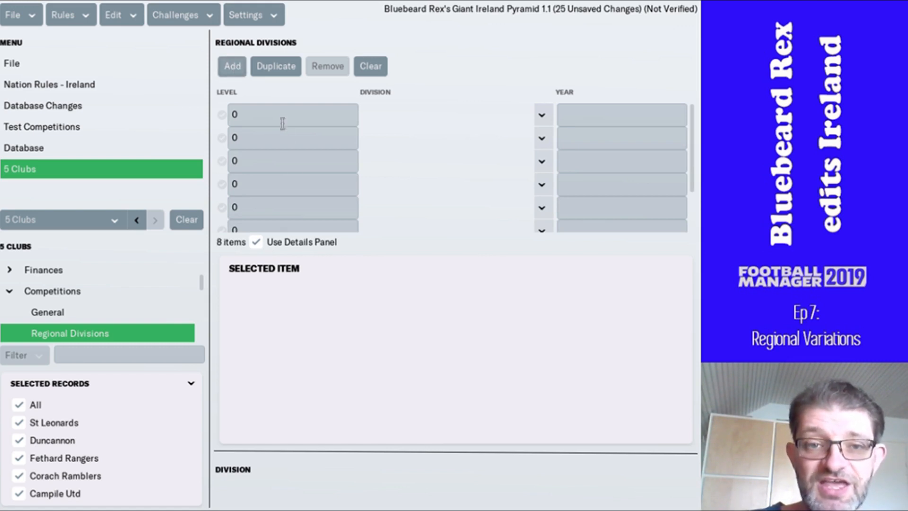
Set the first regional division entry to level 3 with the division Irish Second Division - South.
{"action": "left_click", "coordinate": [282, 111]}
{"action": "type", "text": "3"}
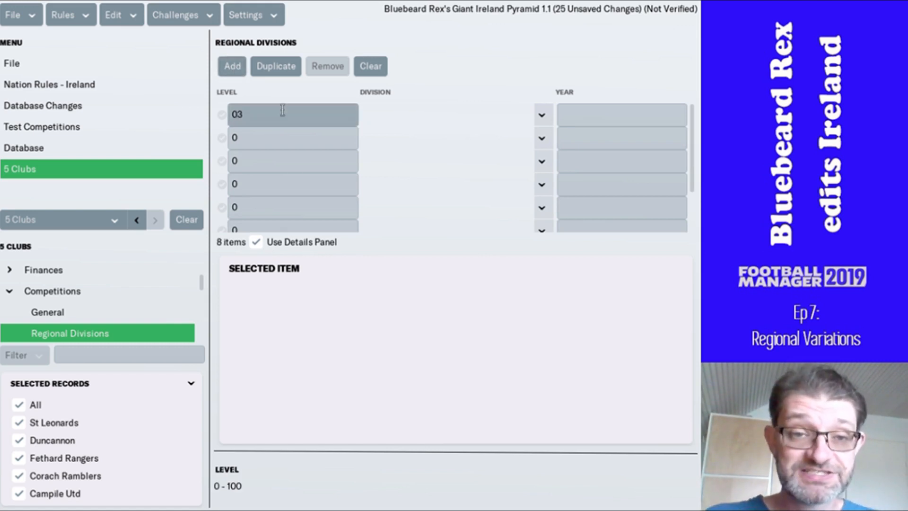
{"action": "key", "text": "Tab"}
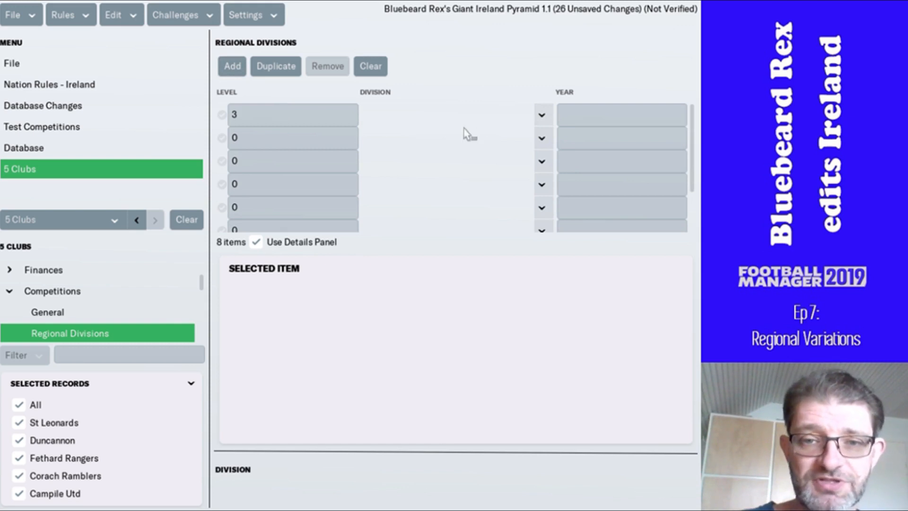
{"action": "left_click", "coordinate": [542, 115]}
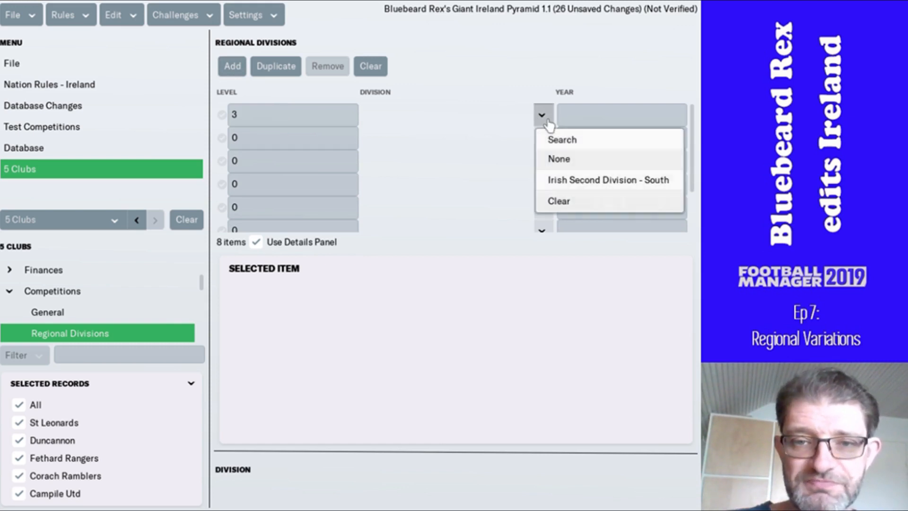
{"action": "left_click", "coordinate": [575, 180]}
Set the second entry to level 4 and assign Irish Leinster Senior League Premier Division South, searching by name for "leinst south".
{"action": "left_click", "coordinate": [348, 139]}
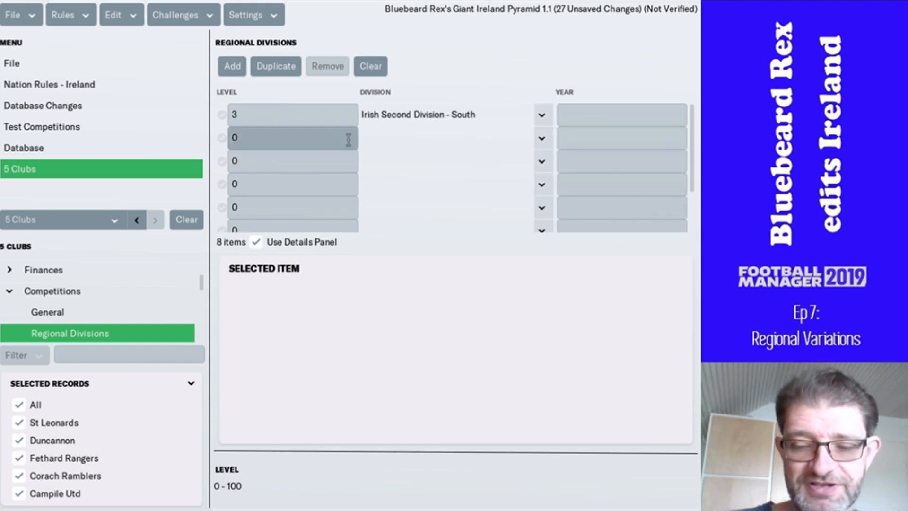
{"action": "type", "text": "4"}
{"action": "key", "text": "Tab"}
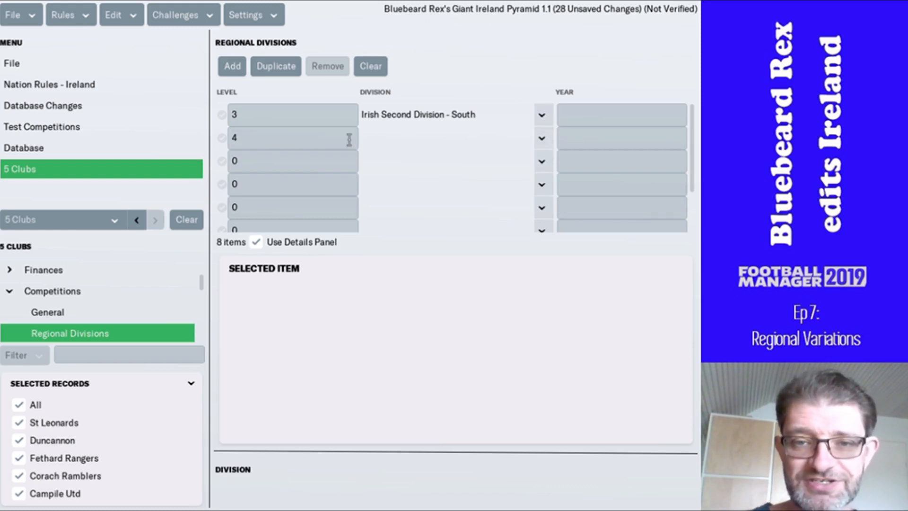
{"action": "left_click", "coordinate": [542, 138]}
{"action": "left_click", "coordinate": [563, 163]}
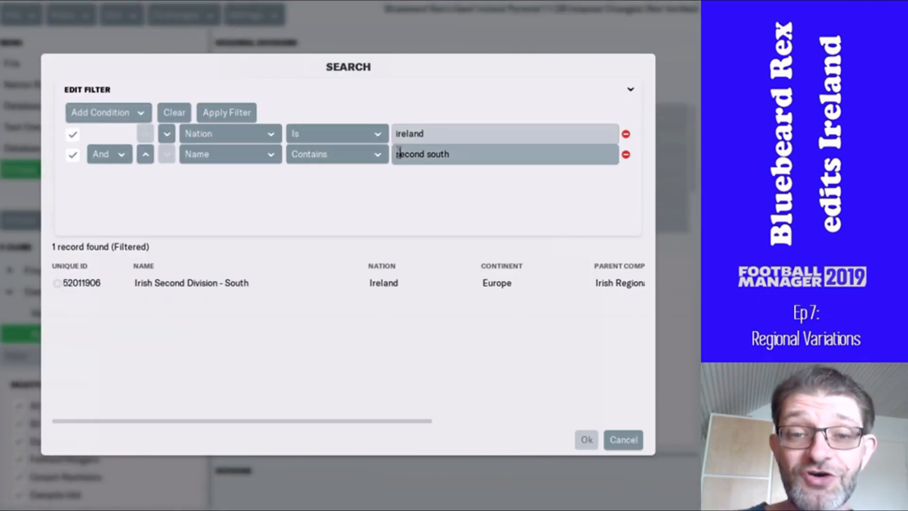
{"action": "double_click", "coordinate": [399, 154]}
{"action": "type", "text": "leinst"}
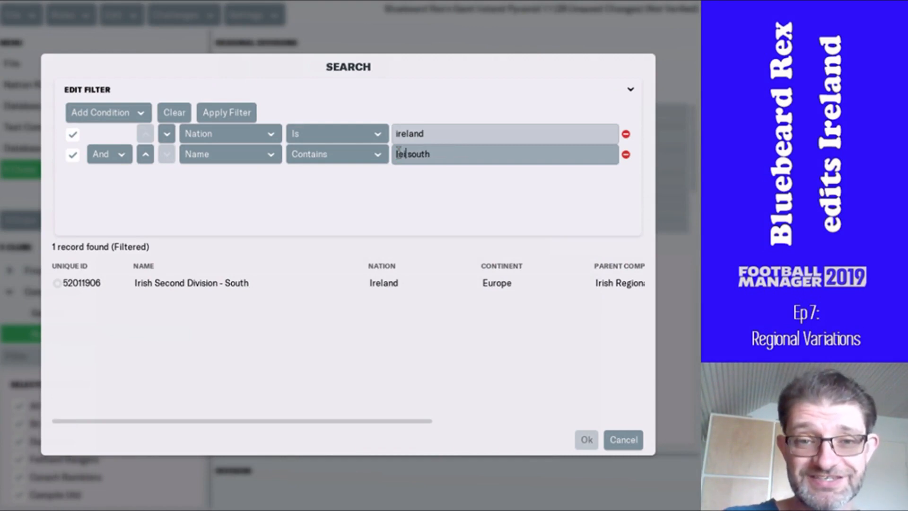
{"action": "key", "text": "Return"}
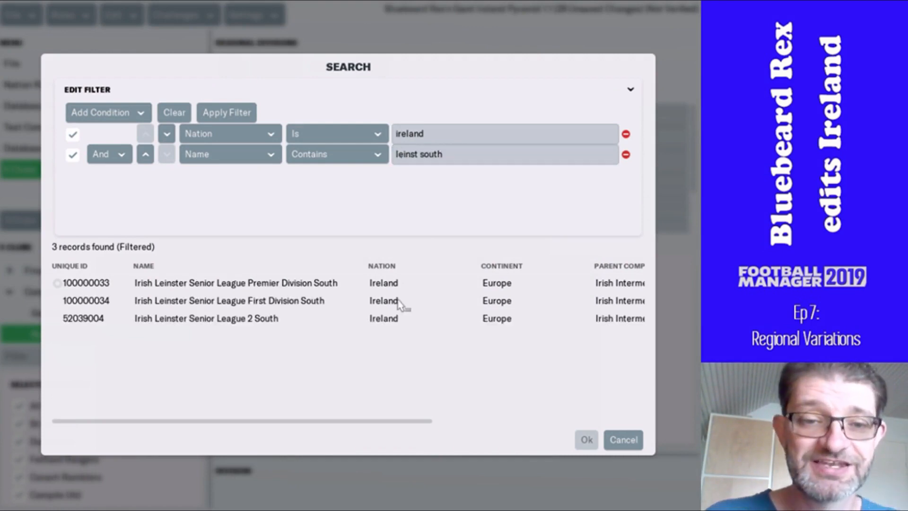
{"action": "double_click", "coordinate": [345, 286]}
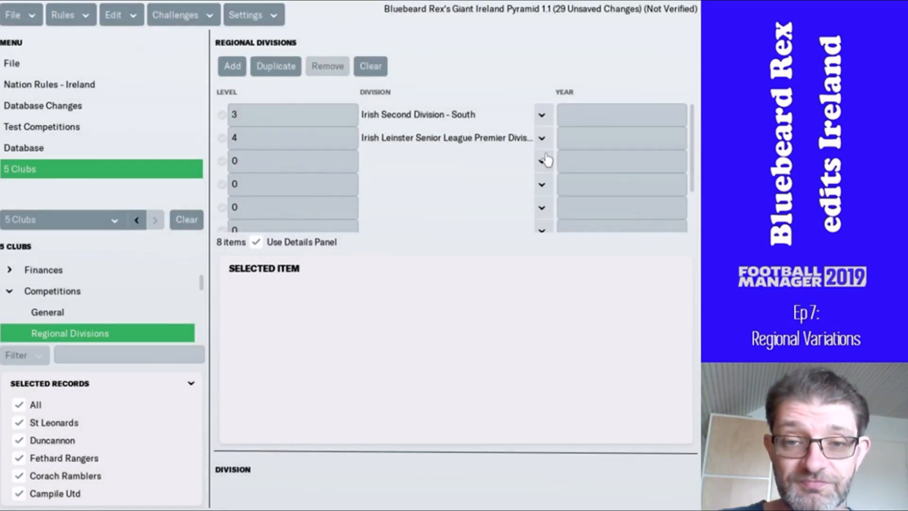
Search the Irish divisions by name for "south east" and assign Irish South East Super League to the third entry.
{"action": "left_click", "coordinate": [544, 161]}
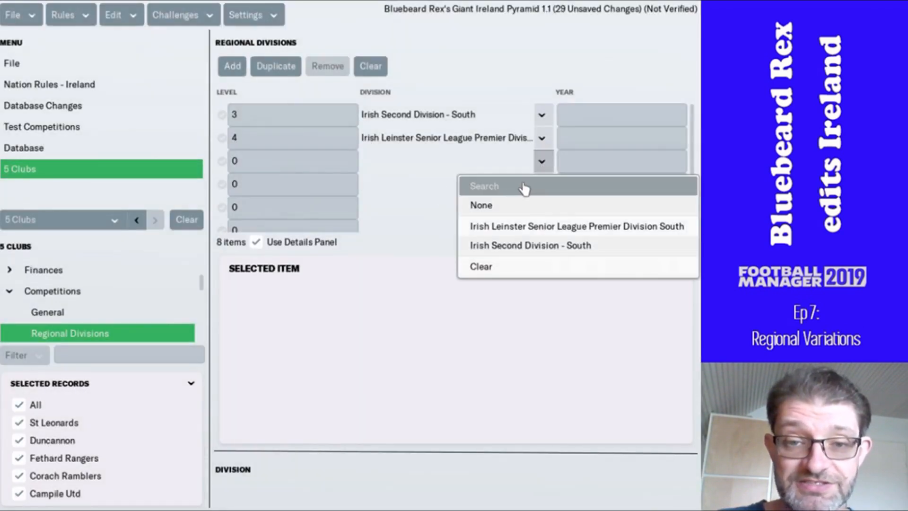
{"action": "left_click", "coordinate": [524, 185]}
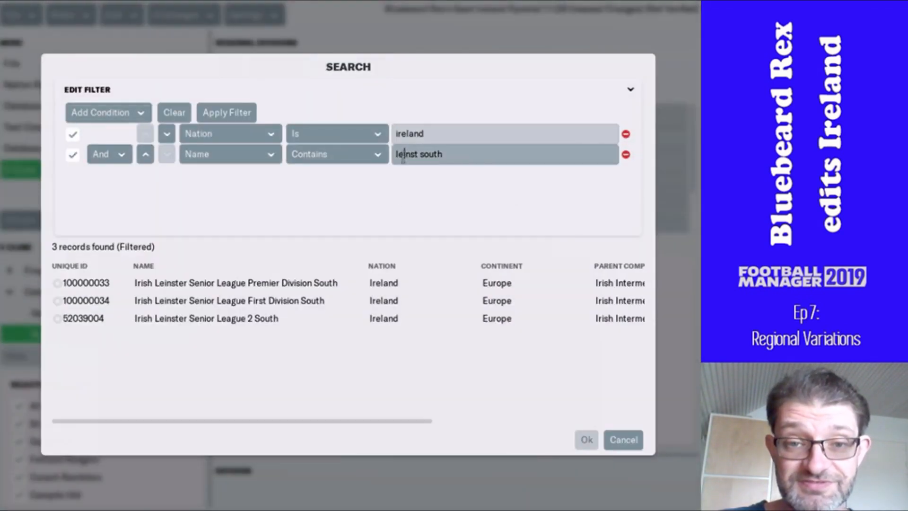
{"action": "double_click", "coordinate": [405, 154]}
{"action": "key", "text": "BackSpace"}
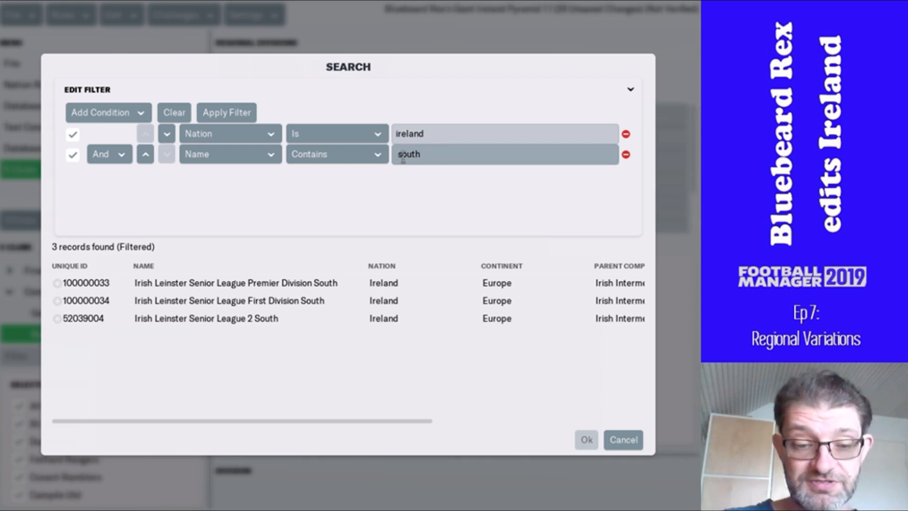
{"action": "key", "text": "Return"}
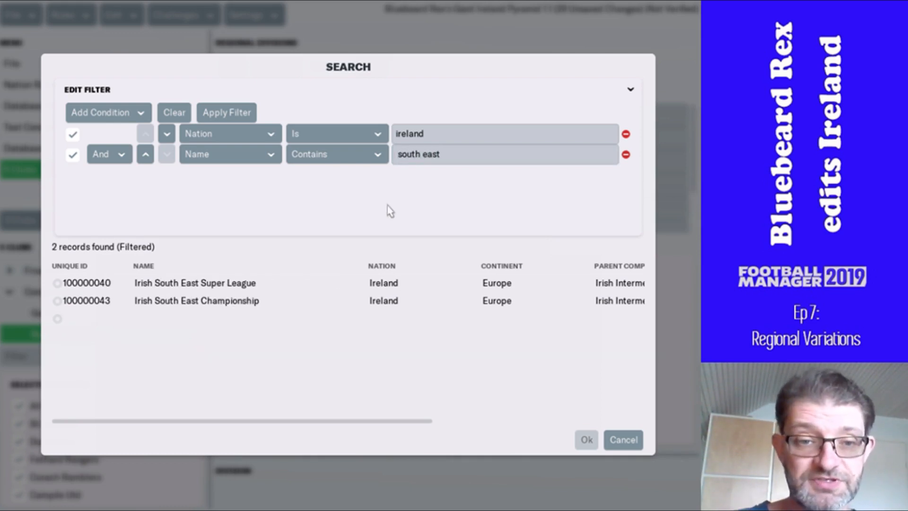
{"action": "double_click", "coordinate": [271, 285]}
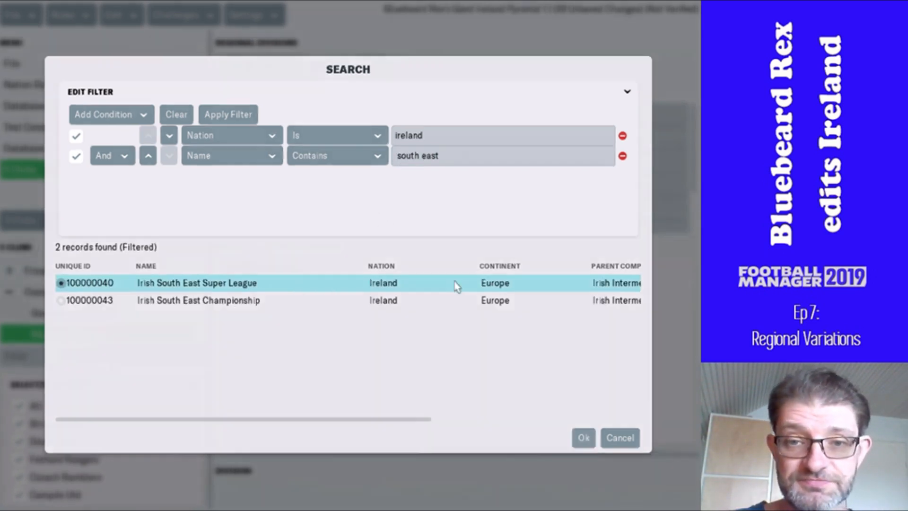
Assign Irish South East Championship to the fourth regional division entry.
{"action": "left_click", "coordinate": [541, 185]}
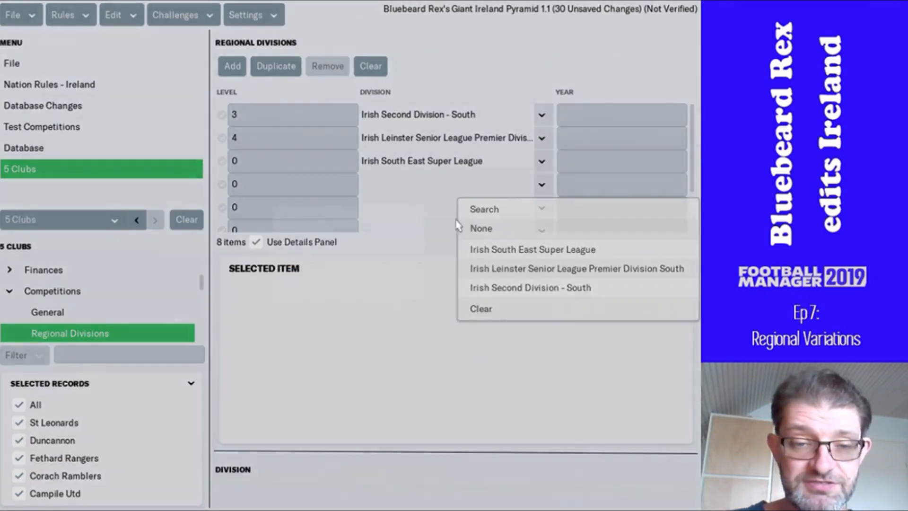
{"action": "left_click", "coordinate": [477, 209]}
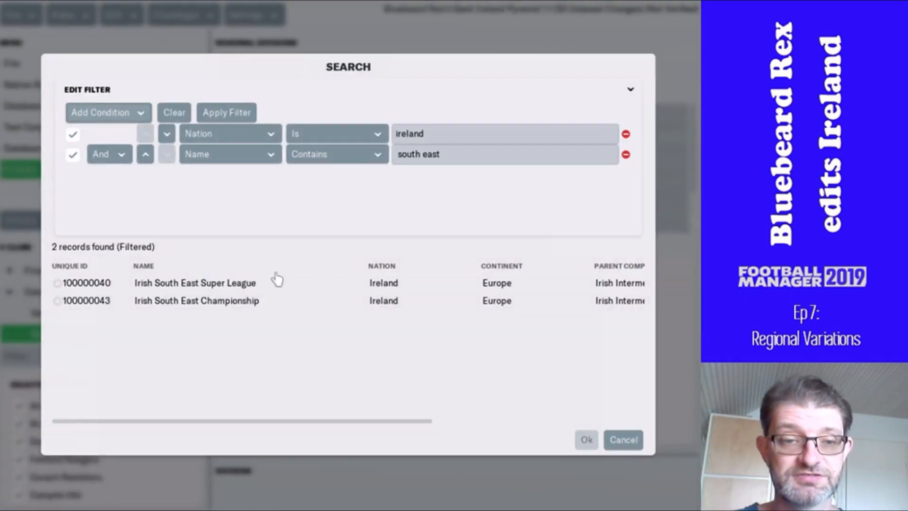
{"action": "double_click", "coordinate": [242, 301]}
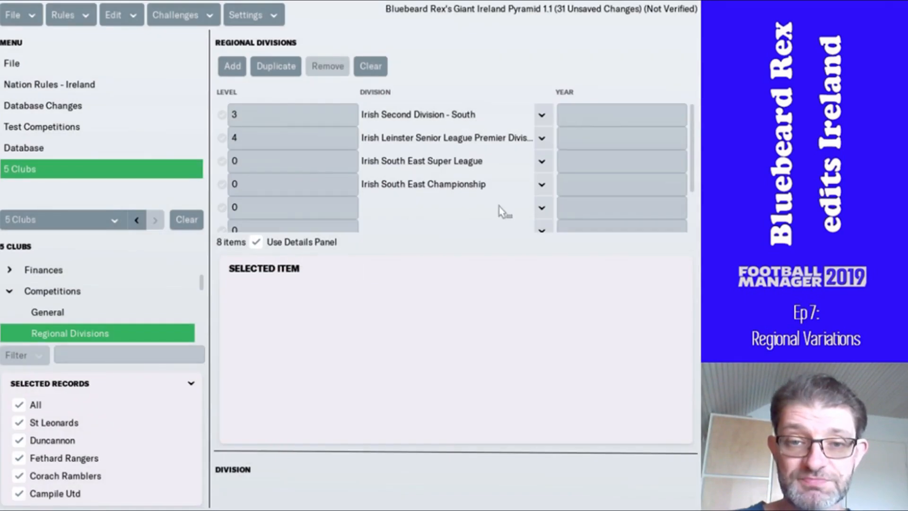
Search the Irish divisions by name for "wex" and assign Irish Wexford Football League Premier Division to the fifth entry.
{"action": "left_click", "coordinate": [542, 209]}
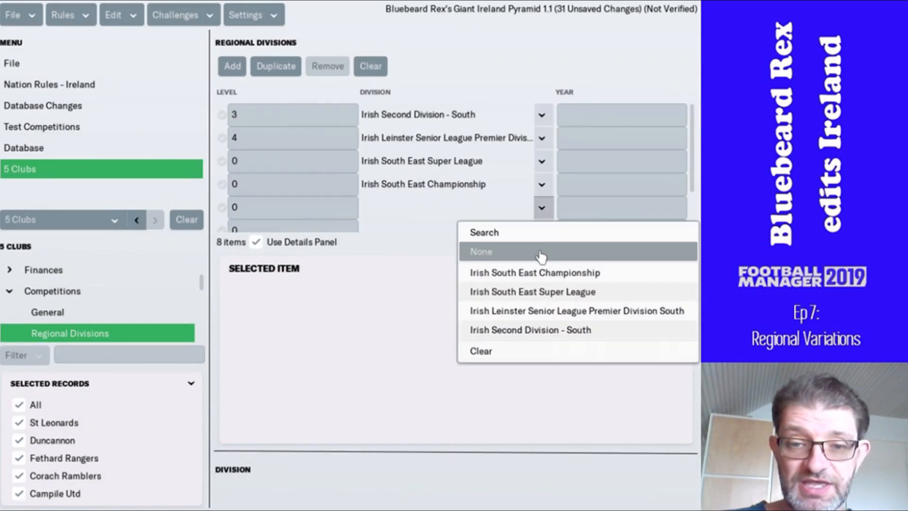
{"action": "left_click", "coordinate": [504, 232]}
{"action": "left_click", "coordinate": [416, 156]}
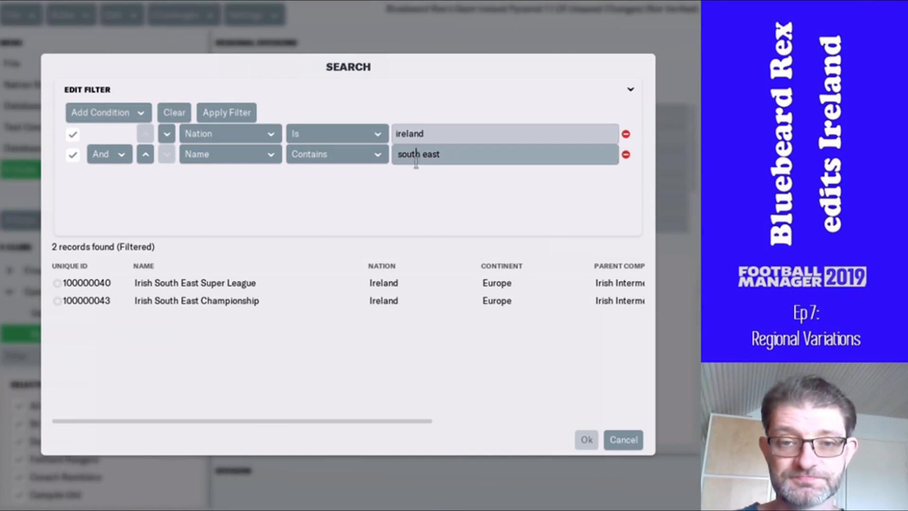
{"action": "key", "text": "ctrl+a"}
{"action": "type", "text": "w"}
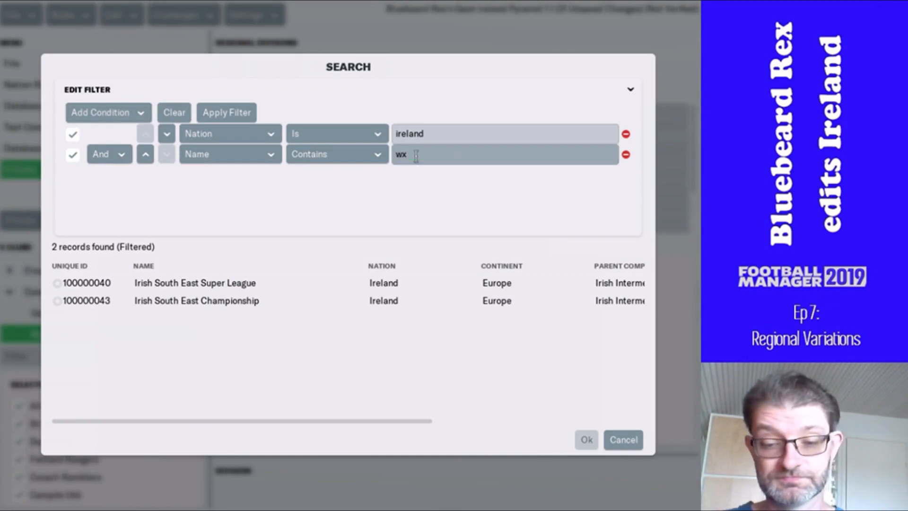
{"action": "key", "text": "BackSpace"}
{"action": "key", "text": "Return"}
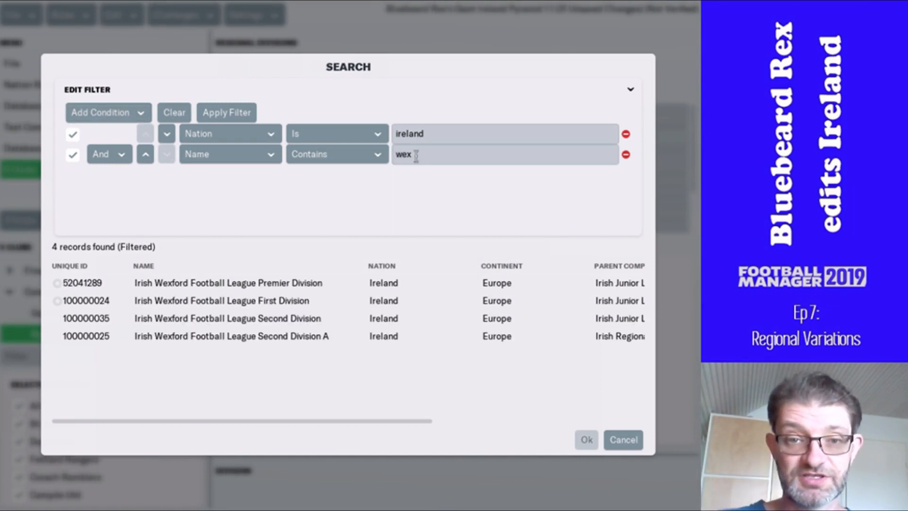
{"action": "double_click", "coordinate": [355, 286]}
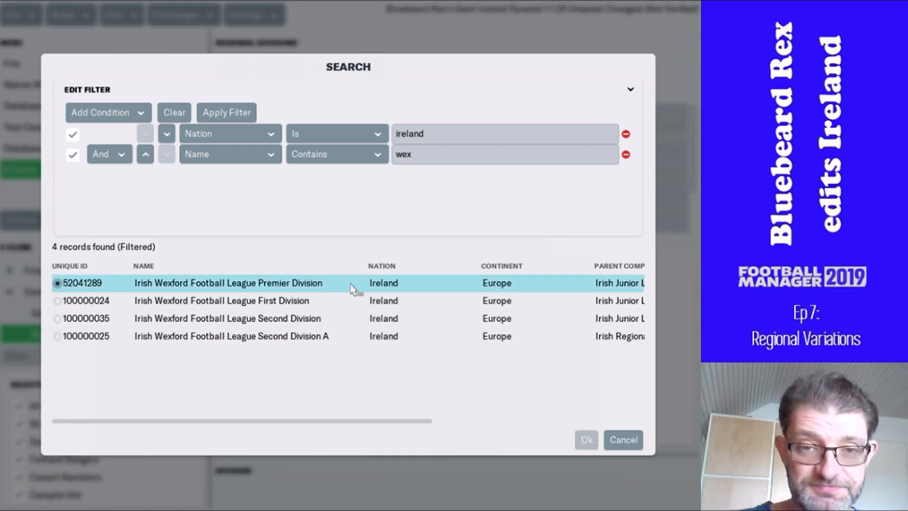
Assign Irish Wexford Football League First Division to the sixth entry and Irish Wexford Football League Second Division to the seventh.
{"action": "left_click", "coordinate": [542, 230]}
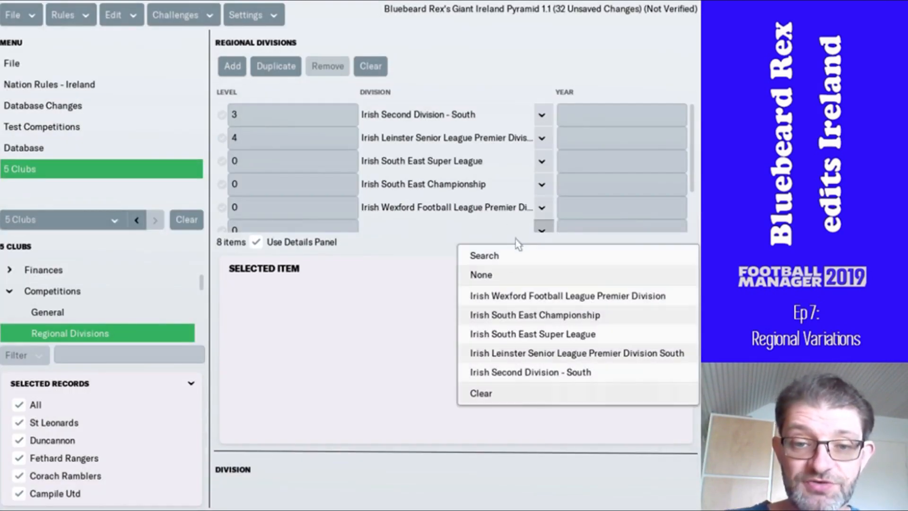
{"action": "left_click", "coordinate": [472, 255]}
{"action": "double_click", "coordinate": [322, 303]}
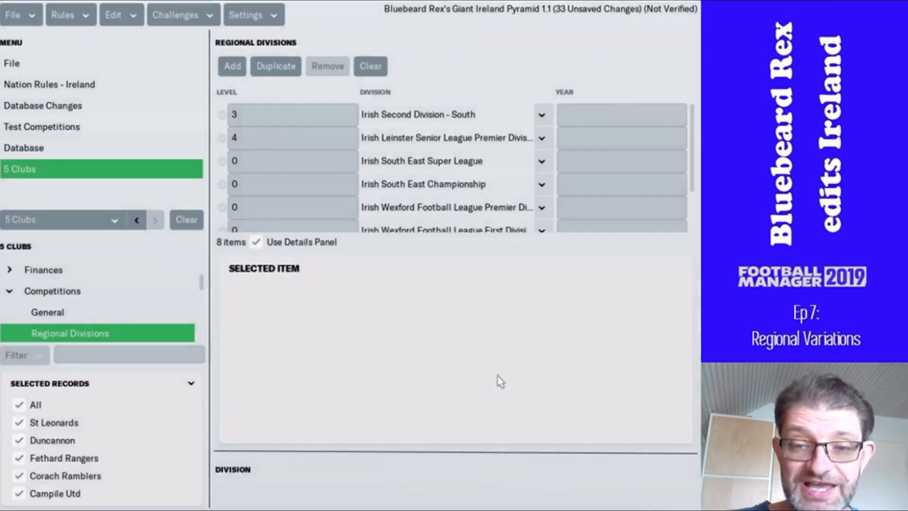
{"action": "scroll", "coordinate": [530, 185], "scroll_direction": "down", "scroll_amount": 2}
{"action": "scroll", "coordinate": [539, 194], "scroll_direction": "down", "scroll_amount": 1}
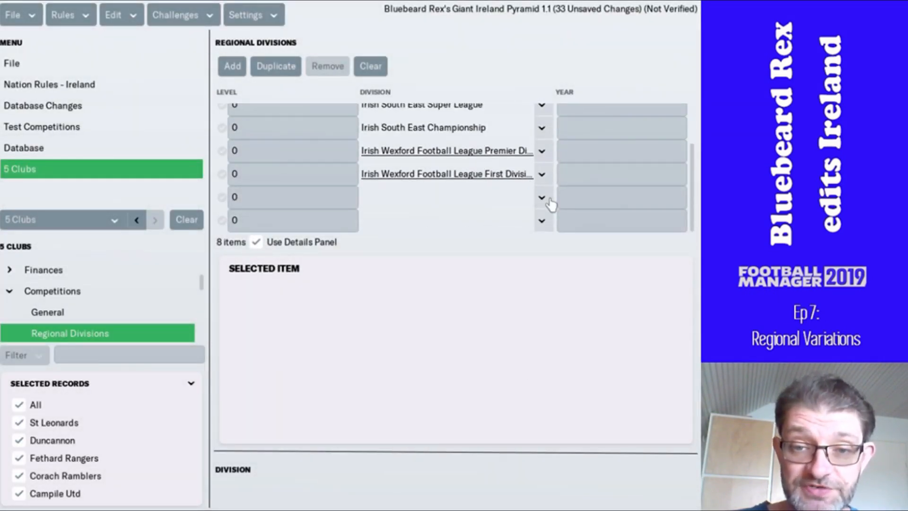
{"action": "left_click", "coordinate": [550, 203]}
{"action": "left_click", "coordinate": [498, 221]}
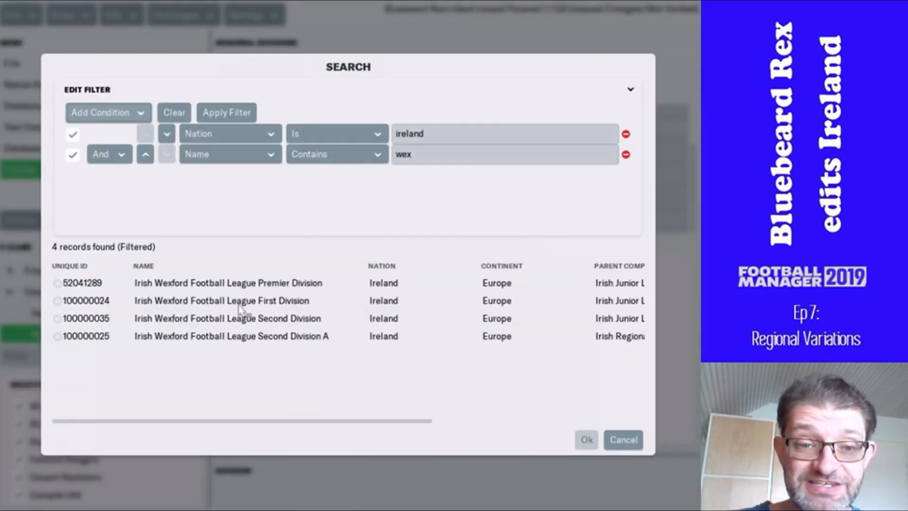
{"action": "double_click", "coordinate": [242, 318]}
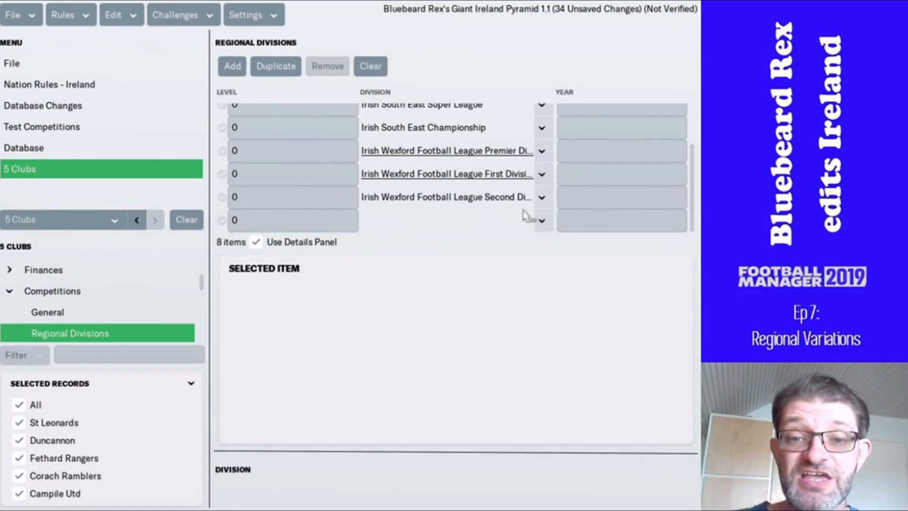
Assign Irish Wexford Football League Second Division A to the eighth regional division entry.
{"action": "left_click", "coordinate": [542, 227]}
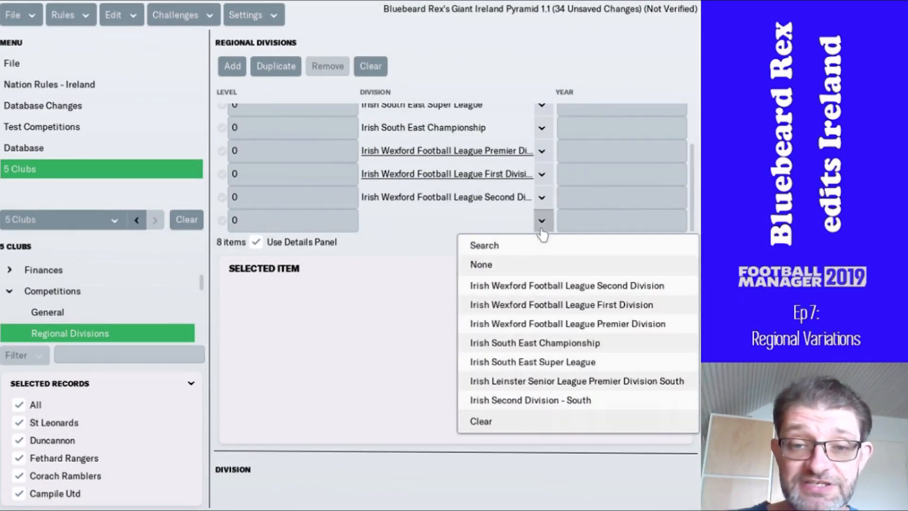
{"action": "left_click", "coordinate": [514, 251]}
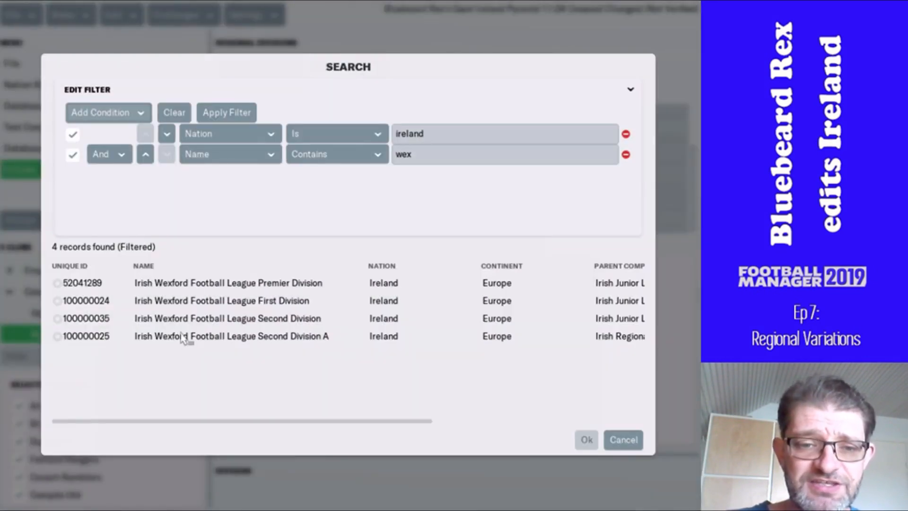
{"action": "double_click", "coordinate": [183, 336]}
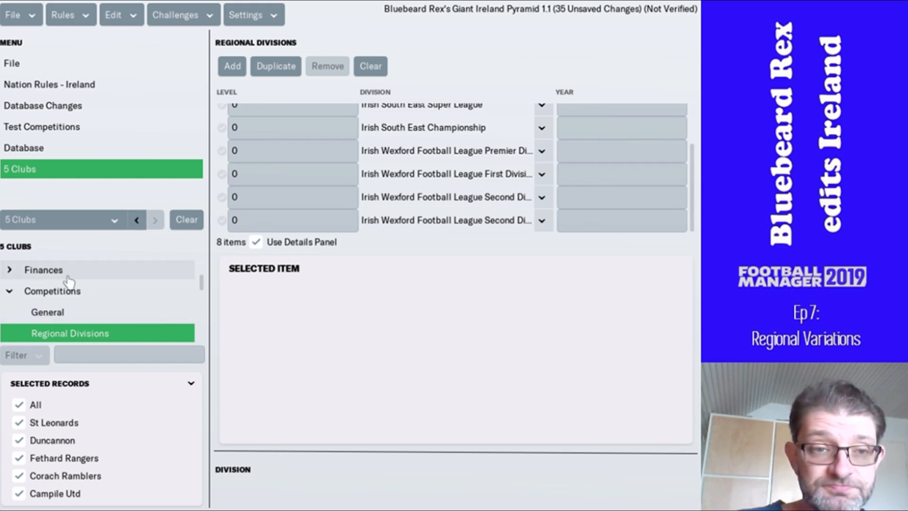
Return to the clubs database and filter the Irish clubs by the city "bunclody".
{"action": "left_click", "coordinate": [51, 148]}
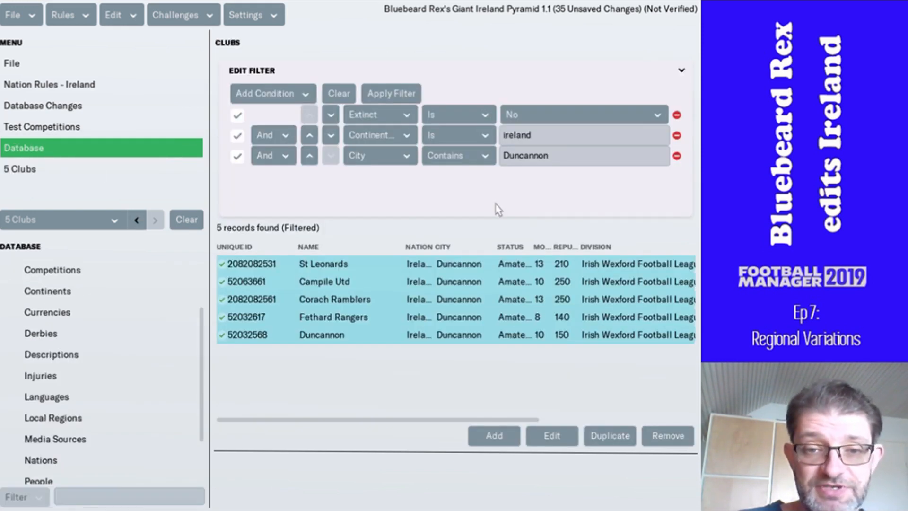
{"action": "left_click", "coordinate": [525, 155]}
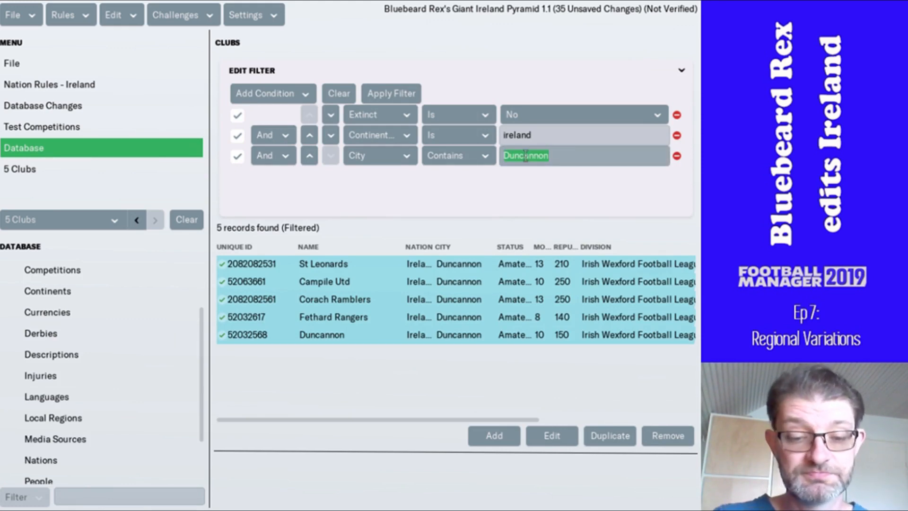
{"action": "type", "text": "bunclody"}
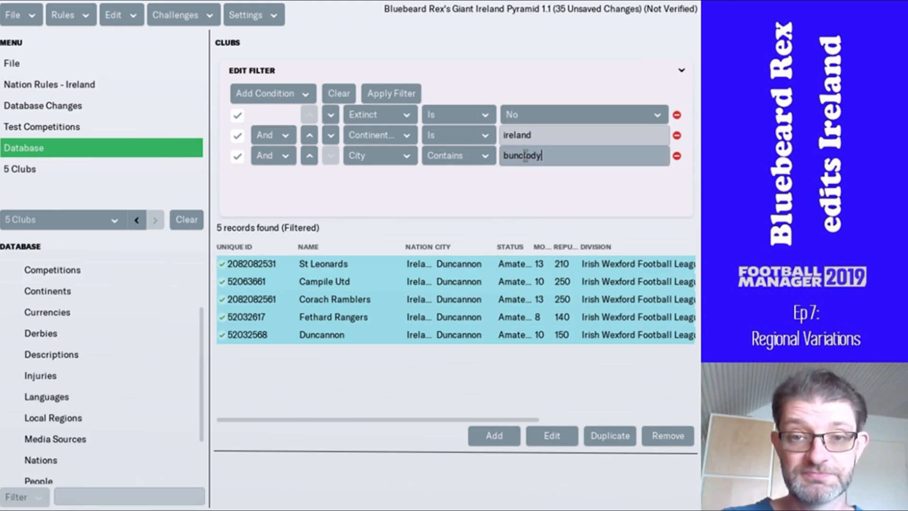
{"action": "key", "text": "Return"}
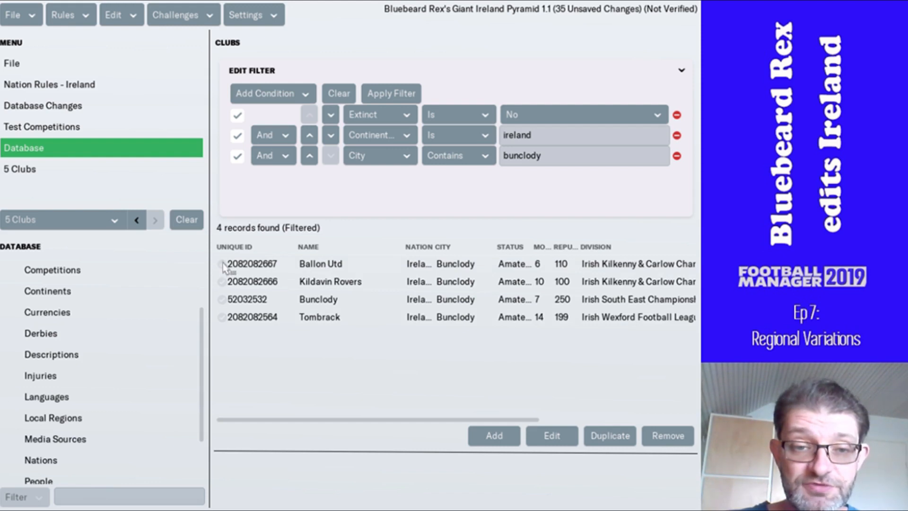
Select all four Bunclody clubs, open them together for editing and show their regional divisions.
{"action": "left_click_drag", "start_coordinate": [224, 264], "coordinate": [219, 326]}
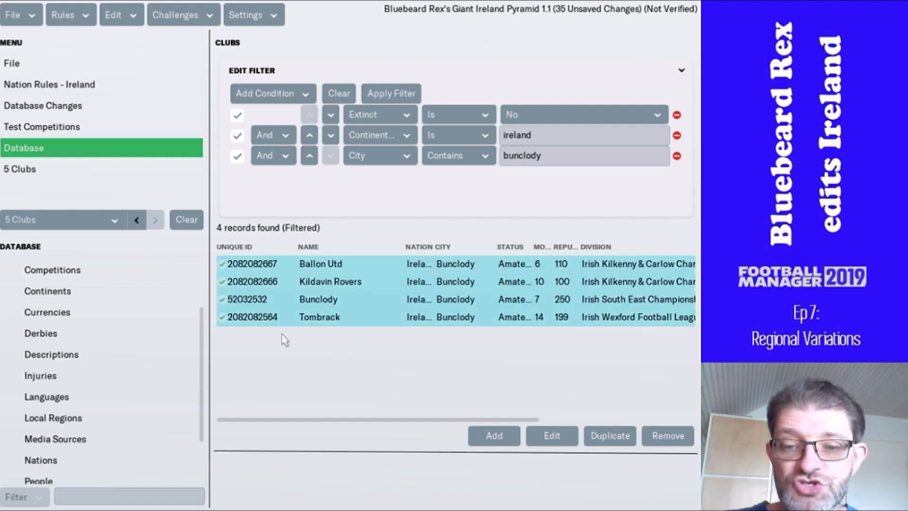
{"action": "left_click", "coordinate": [565, 437]}
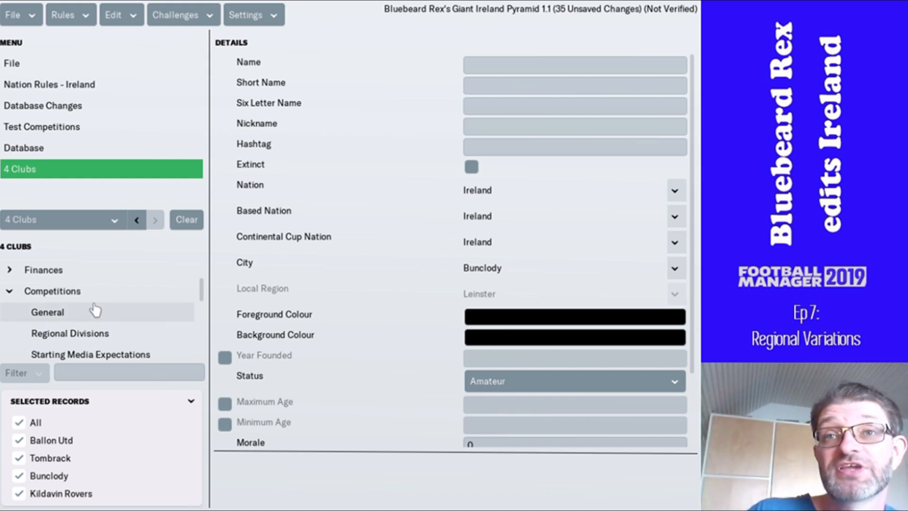
{"action": "left_click", "coordinate": [94, 331]}
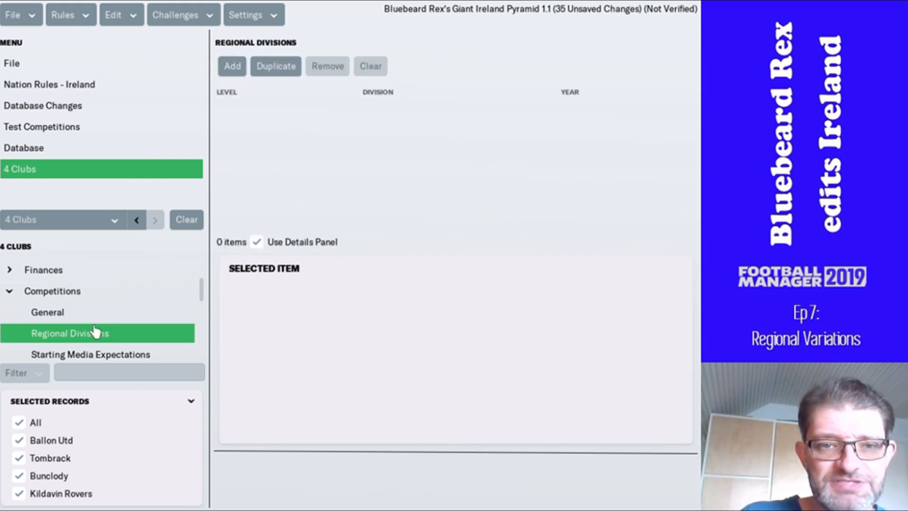
Clear the existing regional divisions of Ballon Utd and Bunclody individually, checking Tombrack's list in between.
{"action": "left_click", "coordinate": [19, 422]}
{"action": "left_click", "coordinate": [19, 440]}
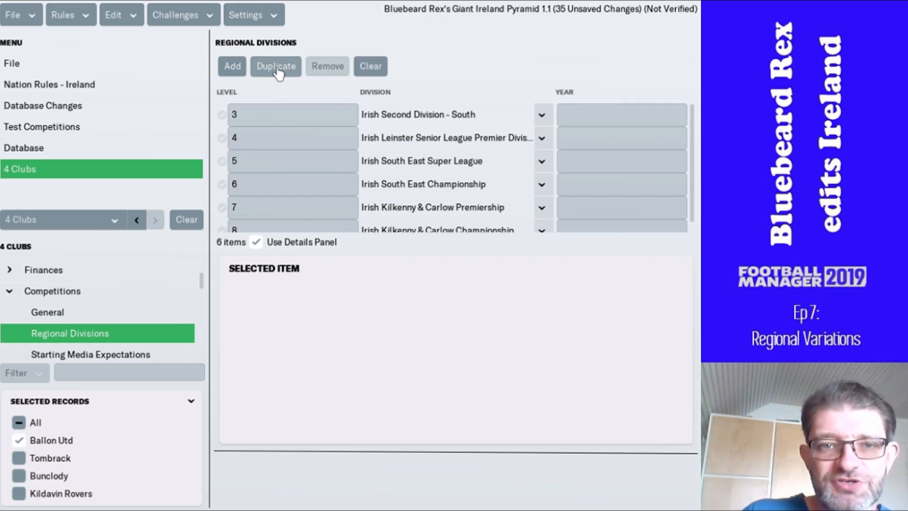
{"action": "left_click", "coordinate": [369, 67]}
{"action": "left_click", "coordinate": [57, 458]}
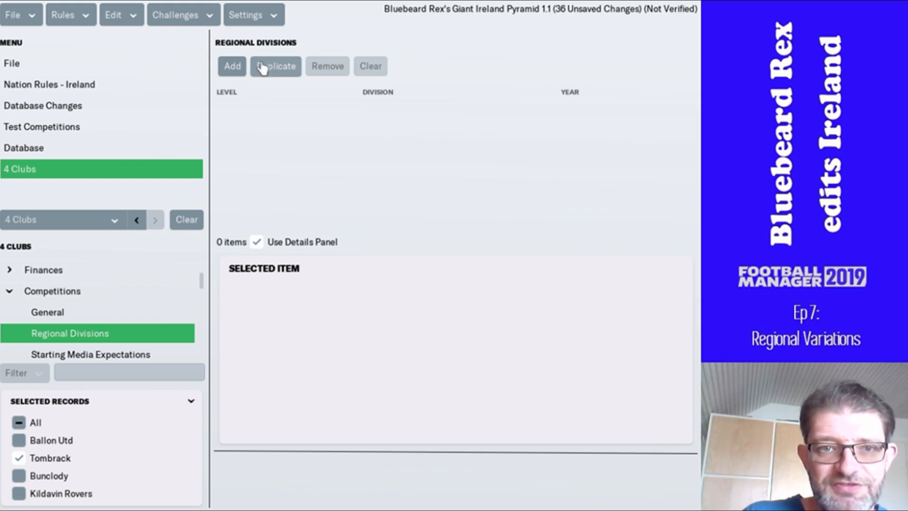
{"action": "left_click", "coordinate": [19, 476]}
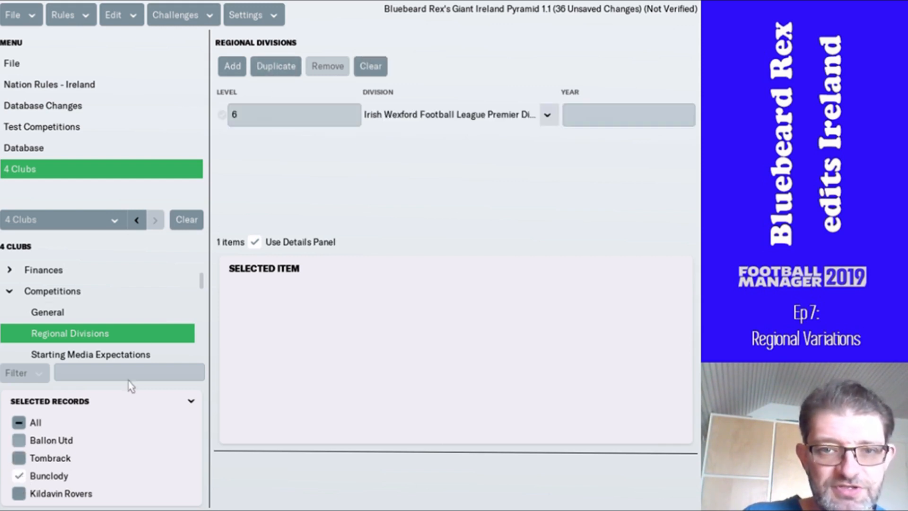
{"action": "left_click", "coordinate": [370, 66]}
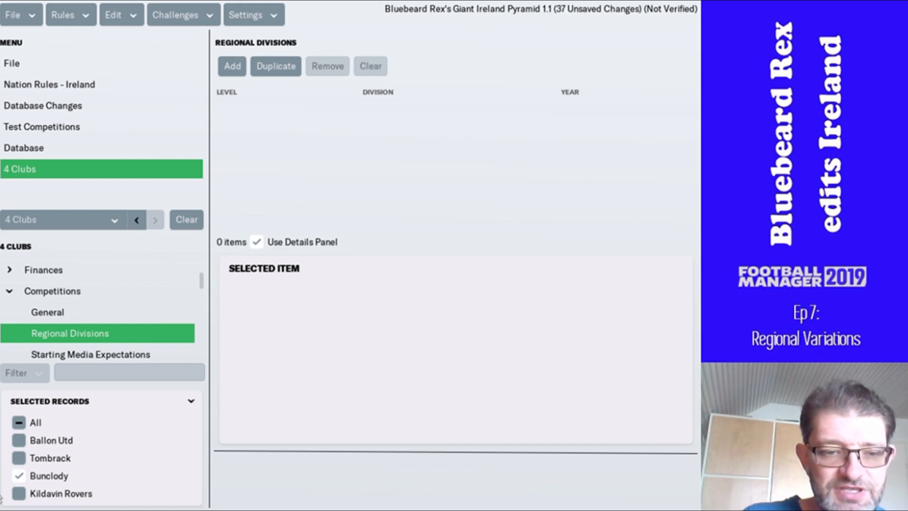
Review the regional divisions of Kildavin Rovers alone and clear all of its entries.
{"action": "left_click", "coordinate": [19, 477]}
{"action": "left_click", "coordinate": [20, 493]}
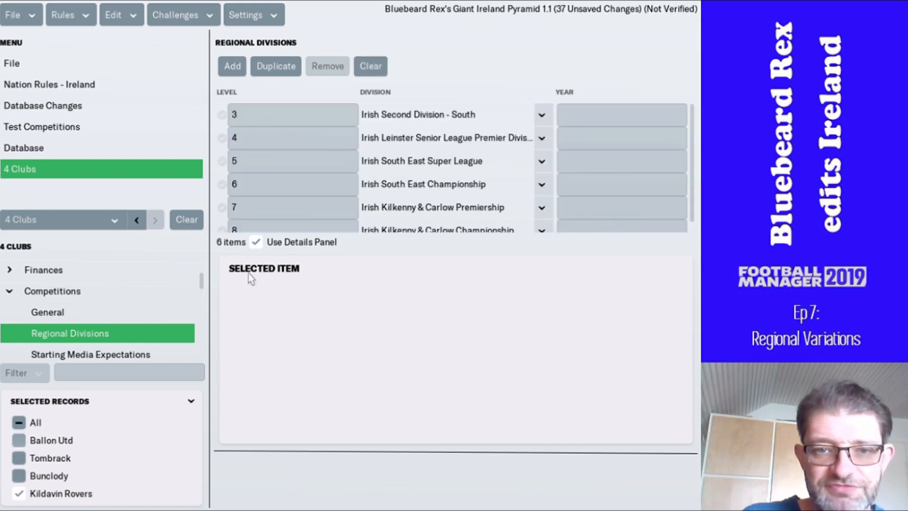
{"action": "scroll", "coordinate": [472, 161], "scroll_direction": "down", "scroll_amount": 1}
{"action": "scroll", "coordinate": [471, 162], "scroll_direction": "up", "scroll_amount": 1}
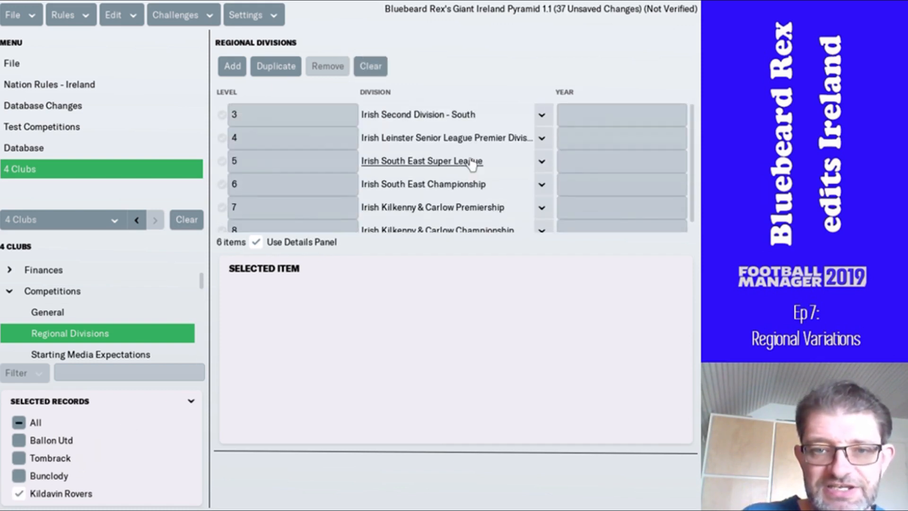
{"action": "scroll", "coordinate": [471, 163], "scroll_direction": "down", "scroll_amount": 1}
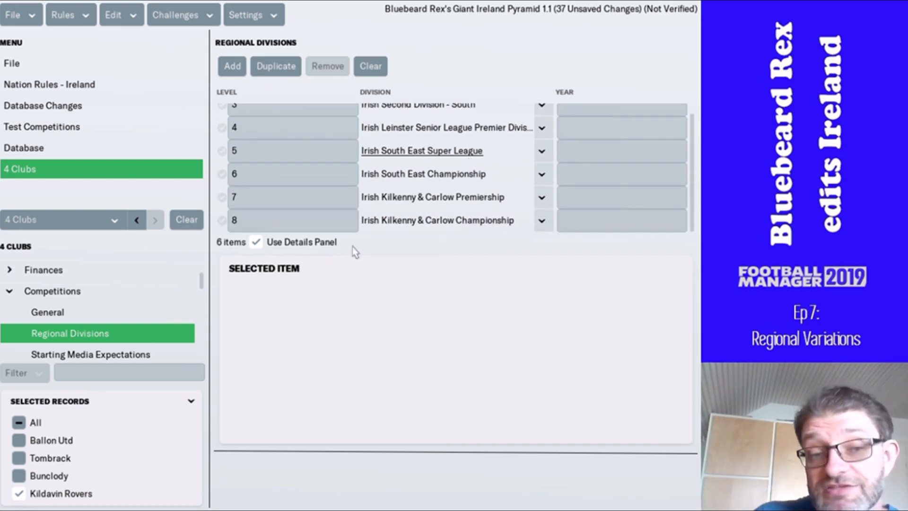
{"action": "left_click", "coordinate": [371, 67]}
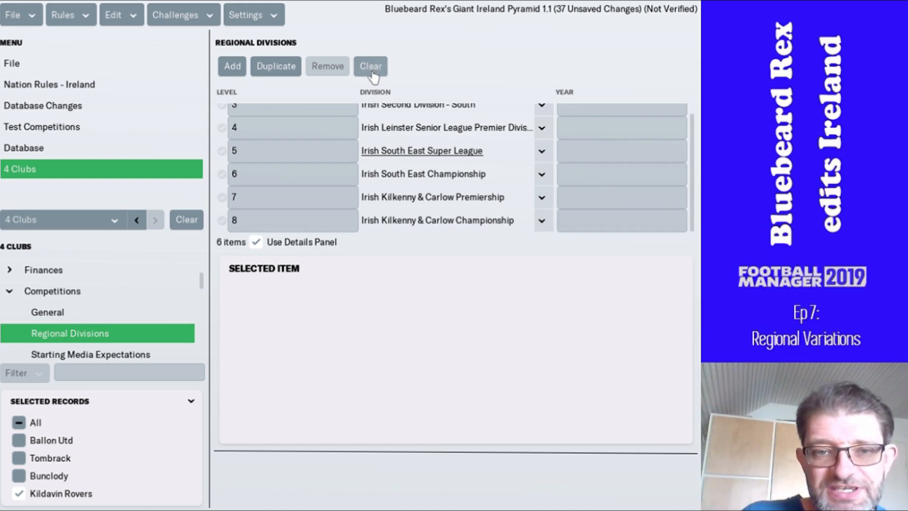
Reselect all four Bunclody clubs and add eight empty regional division entries for them.
{"action": "left_click", "coordinate": [19, 424]}
{"action": "left_click", "coordinate": [18, 424]}
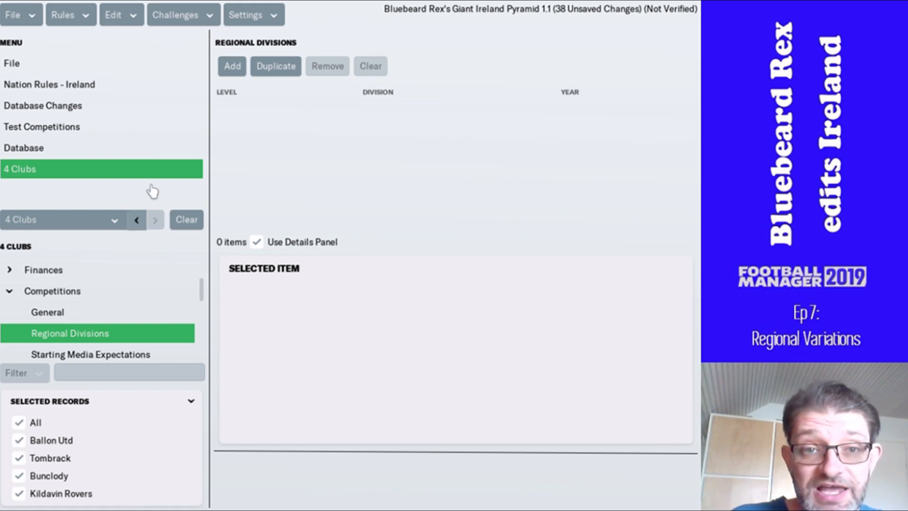
{"action": "left_click", "coordinate": [224, 69]}
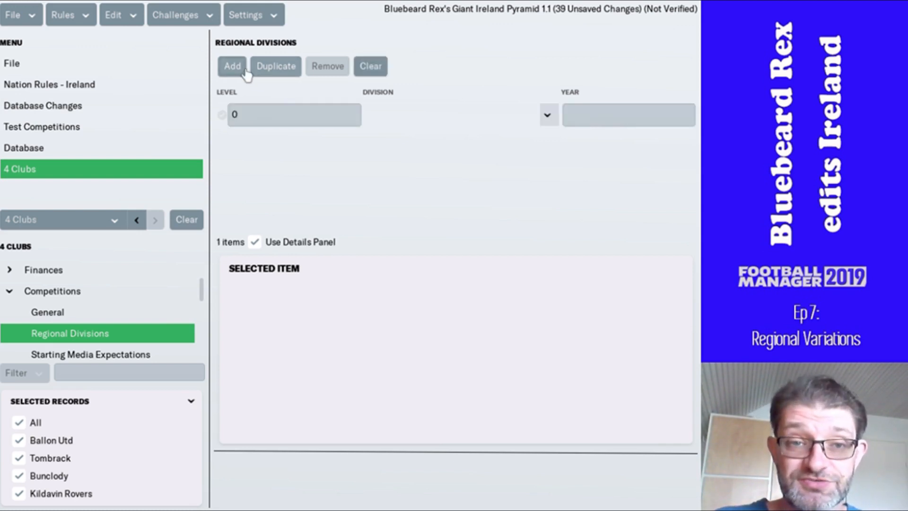
{"action": "left_click", "coordinate": [225, 72]}
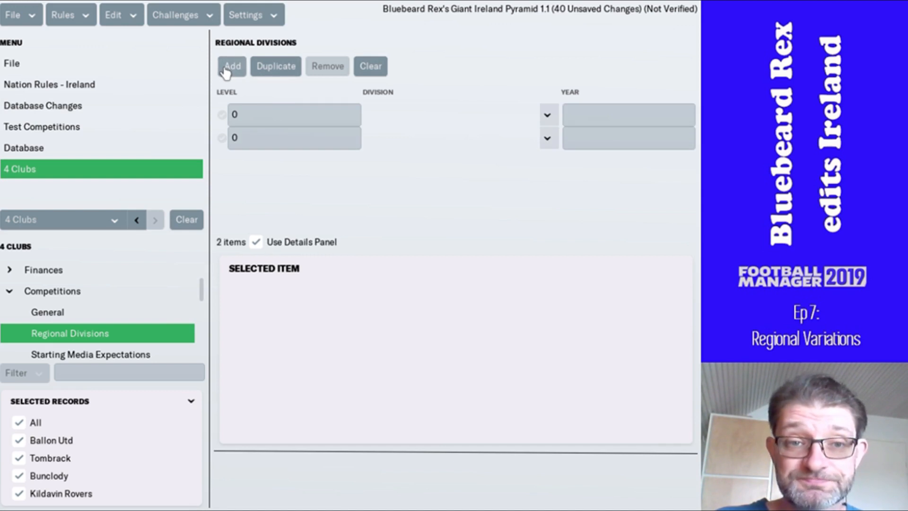
{"action": "left_click", "coordinate": [226, 71]}
{"action": "left_click", "coordinate": [226, 71]}
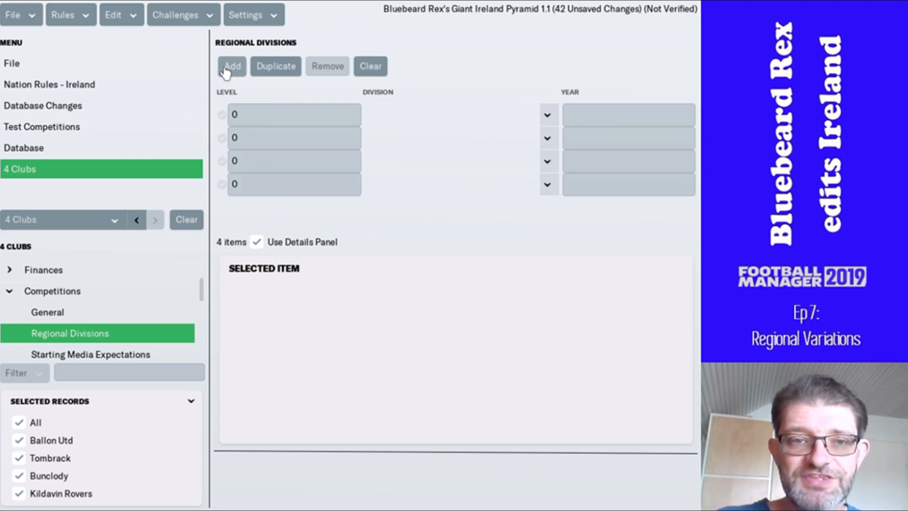
{"action": "left_click", "coordinate": [226, 70]}
{"action": "left_click", "coordinate": [226, 71]}
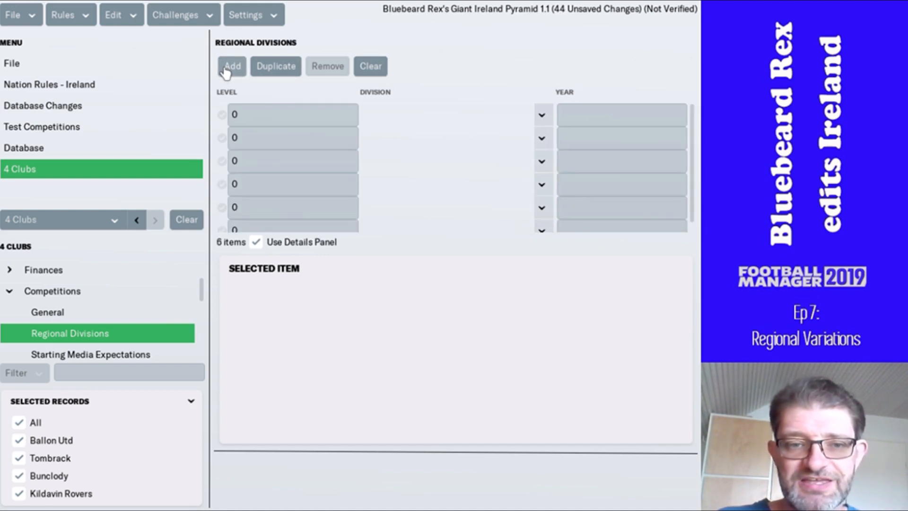
{"action": "left_click", "coordinate": [225, 71]}
{"action": "left_click", "coordinate": [225, 71]}
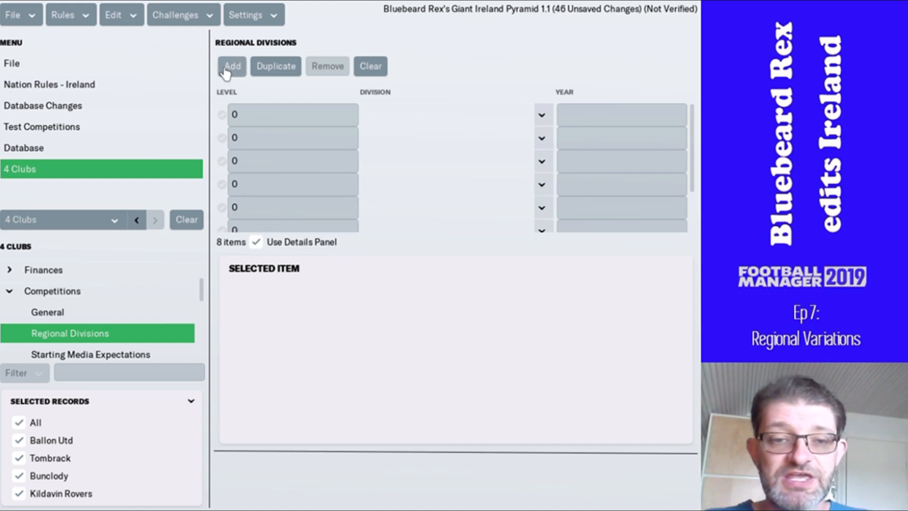
Set the levels of the first three regional division entries to 3, 4 and 5.
{"action": "left_click", "coordinate": [242, 115]}
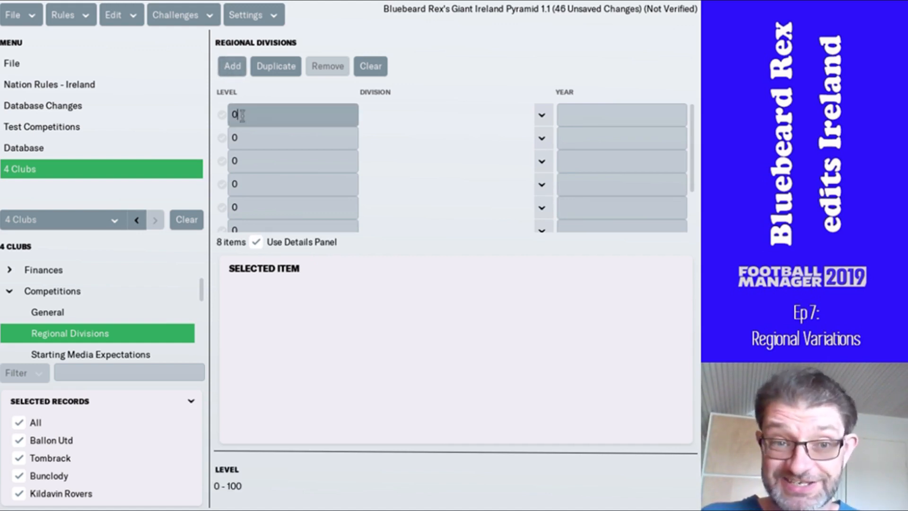
{"action": "type", "text": "3"}
{"action": "key", "text": "Tab"}
{"action": "key", "text": "Tab"}
{"action": "key", "text": "Tab"}
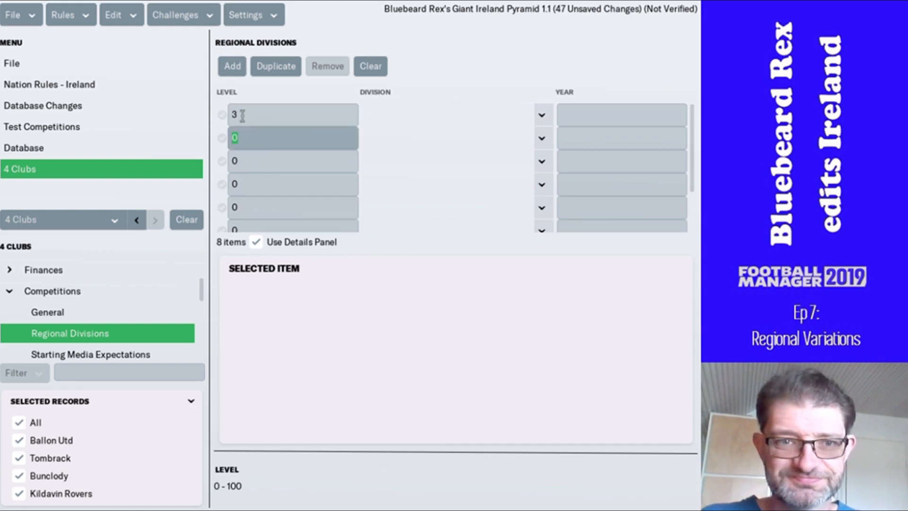
{"action": "type", "text": "4"}
{"action": "key", "text": "Tab"}
{"action": "key", "text": "Tab"}
{"action": "key", "text": "Tab"}
{"action": "type", "text": "5"}
{"action": "key", "text": "Tab"}
{"action": "key", "text": "Tab"}
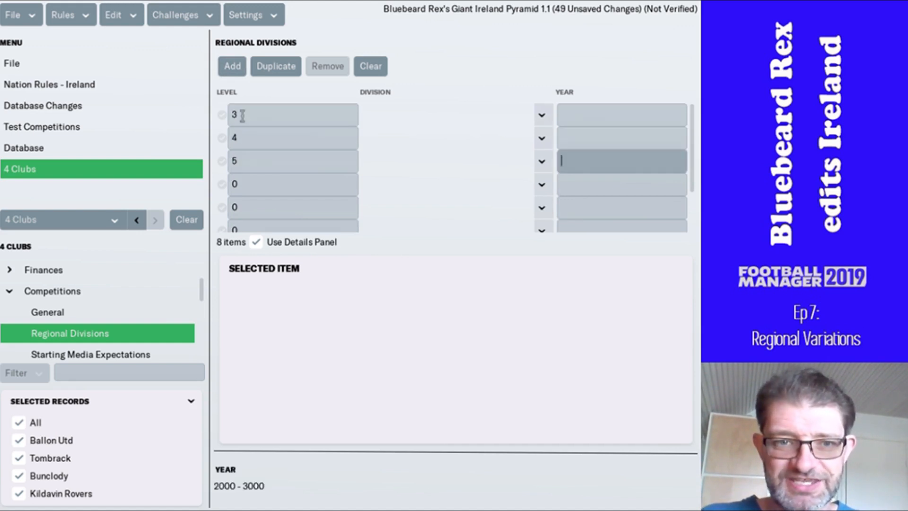
{"action": "key", "text": "Tab"}
Set the levels of the fourth, fifth and sixth entries to 6, 7 and 8.
{"action": "type", "text": "6"}
{"action": "key", "text": "Tab"}
{"action": "key", "text": "Tab"}
{"action": "key", "text": "Tab"}
{"action": "type", "text": "7"}
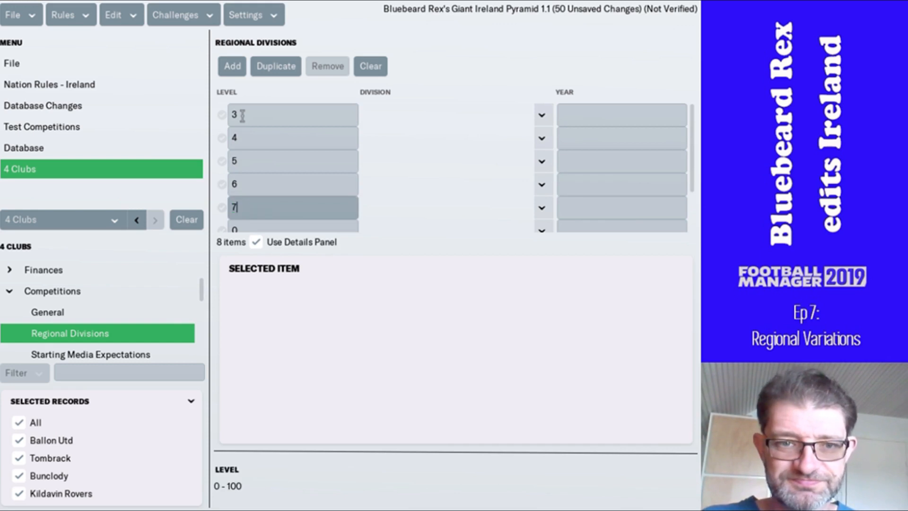
{"action": "key", "text": "Tab"}
{"action": "key", "text": "Tab"}
{"action": "key", "text": "Tab"}
{"action": "type", "text": "8"}
{"action": "key", "text": "Tab"}
{"action": "key", "text": "Tab"}
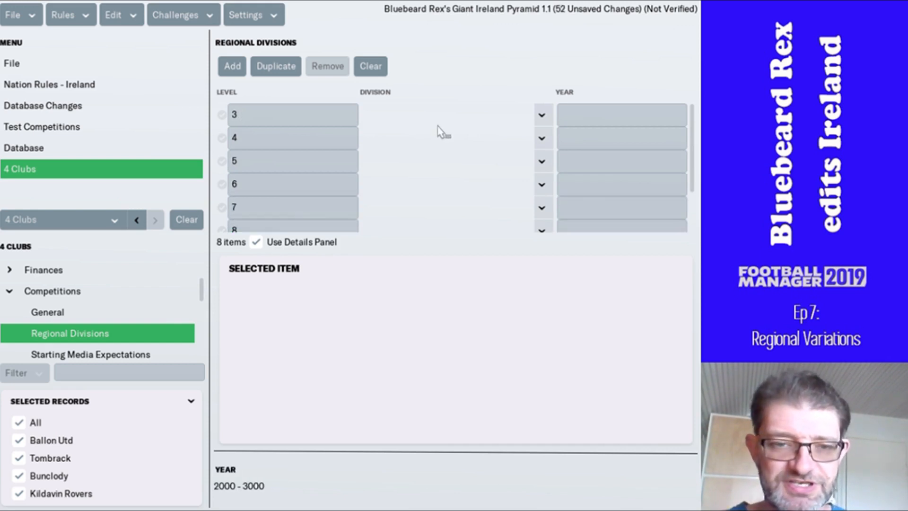
Set the levels of the last two regional division entries to 9 and 10.
{"action": "scroll", "coordinate": [441, 133], "scroll_direction": "down", "scroll_amount": 3}
{"action": "left_click", "coordinate": [313, 207]}
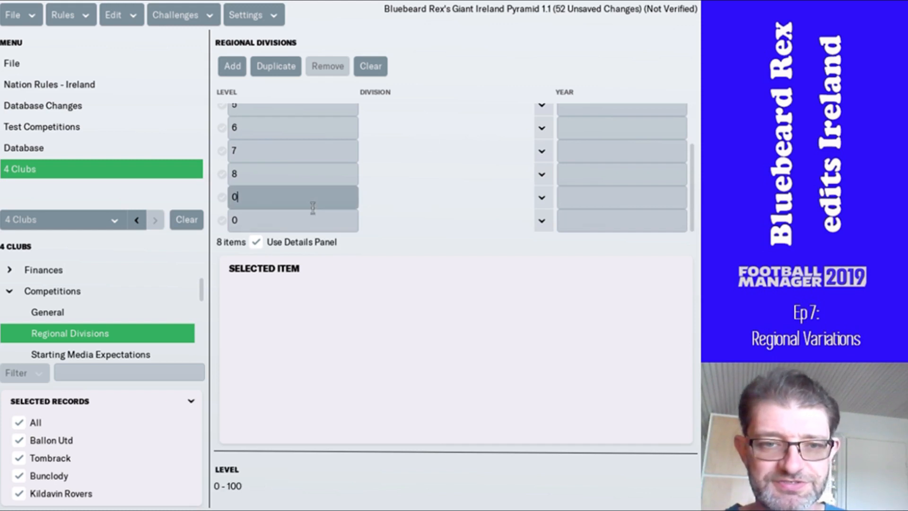
{"action": "type", "text": "9"}
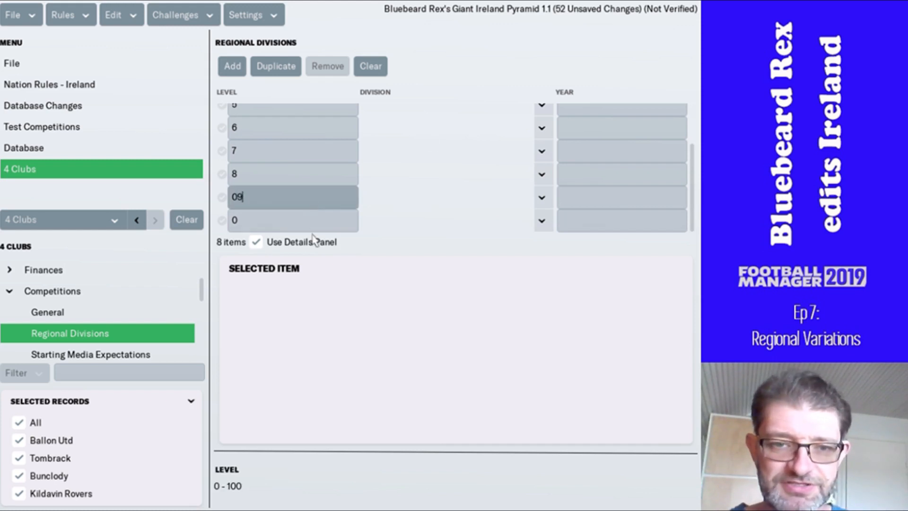
{"action": "left_click", "coordinate": [312, 220]}
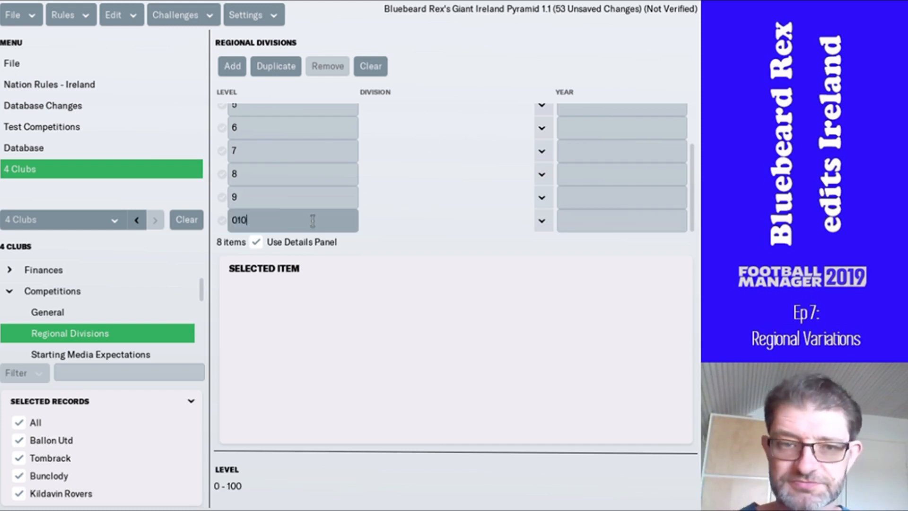
{"action": "type", "text": "10"}
{"action": "key", "text": "Return"}
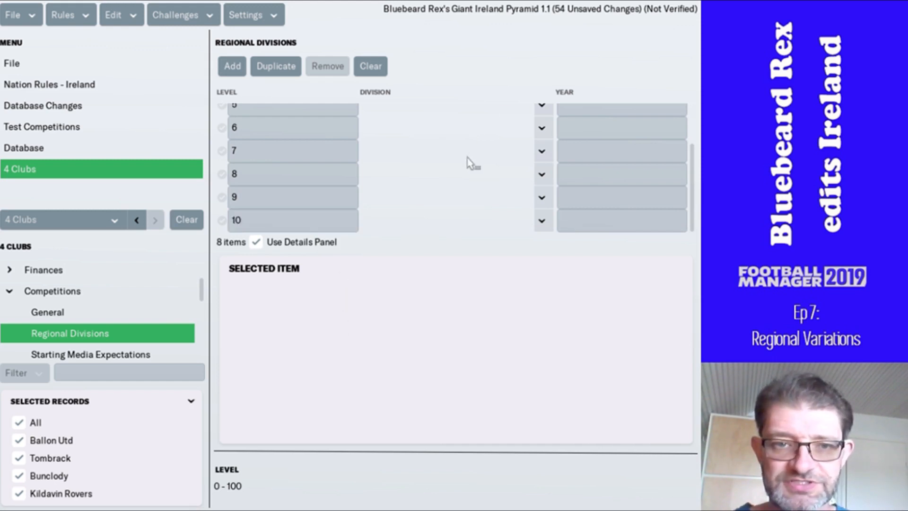
Assign Irish Second Division - South to level 3 and Irish Leinster Senior League Premier Division South to level 4.
{"action": "scroll", "coordinate": [468, 163], "scroll_direction": "up", "scroll_amount": 3}
{"action": "left_click", "coordinate": [540, 117]}
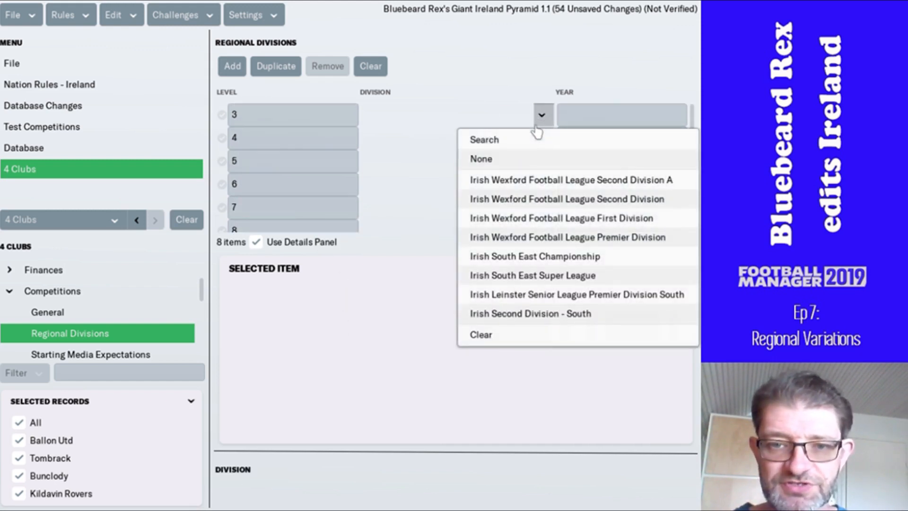
{"action": "left_click", "coordinate": [503, 313]}
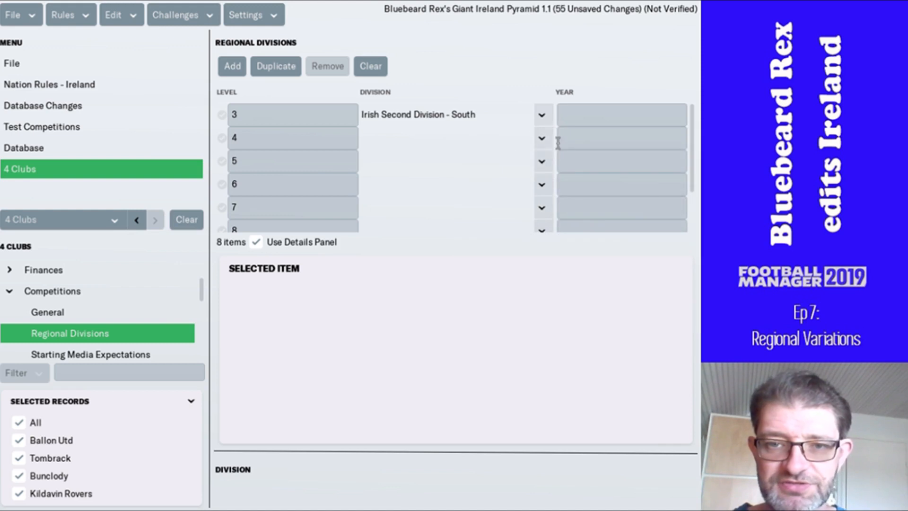
{"action": "left_click", "coordinate": [541, 137]}
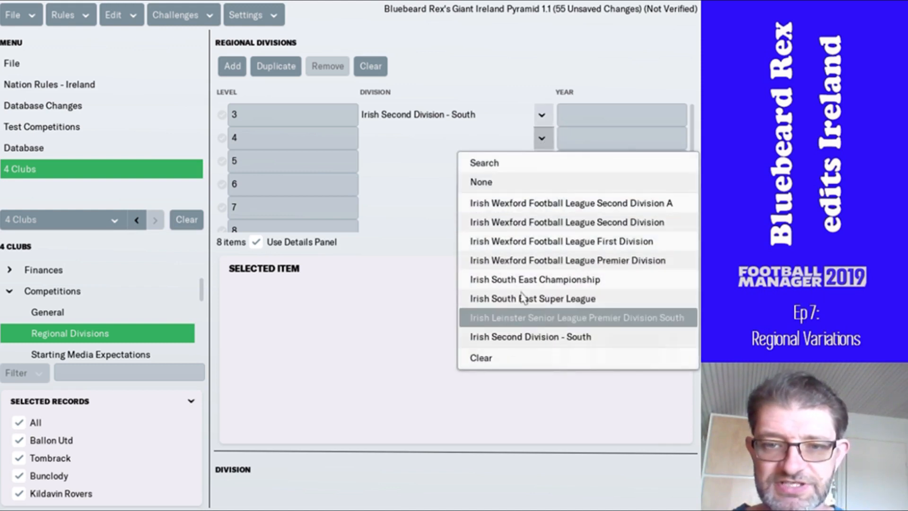
{"action": "left_click", "coordinate": [524, 317]}
Assign Irish South East Super League to level 5 and Irish South East Championship to level 6.
{"action": "left_click", "coordinate": [541, 161]}
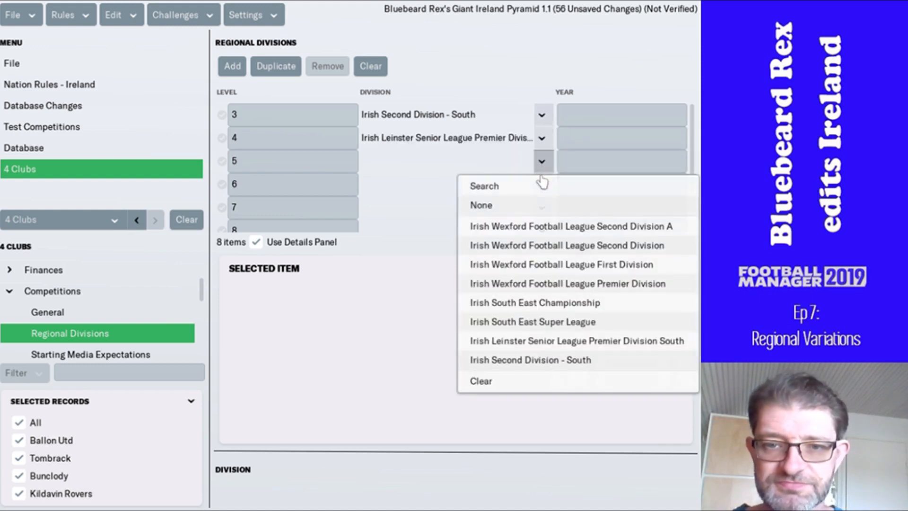
{"action": "left_click", "coordinate": [542, 322]}
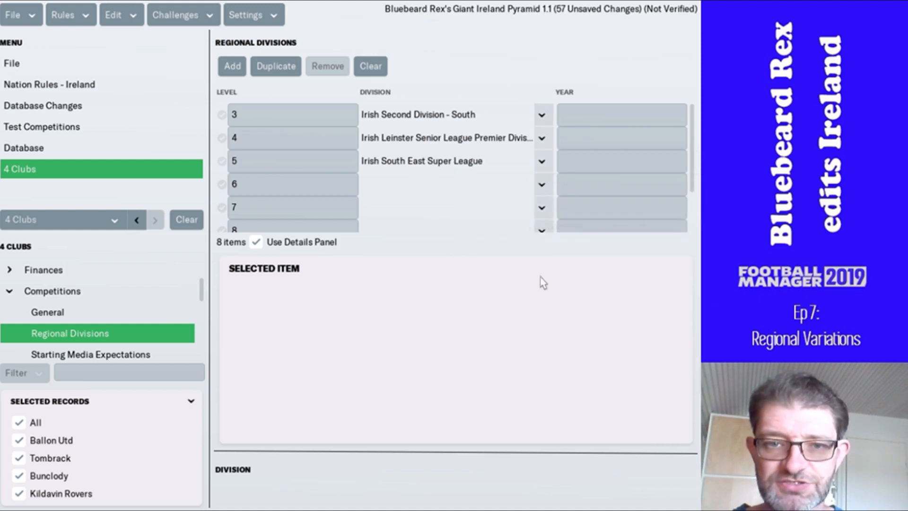
{"action": "left_click", "coordinate": [542, 186]}
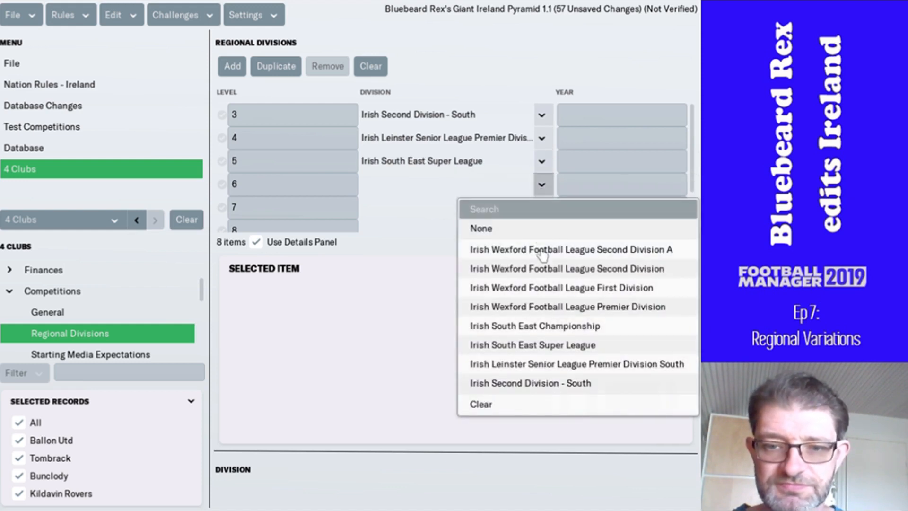
{"action": "left_click", "coordinate": [542, 333]}
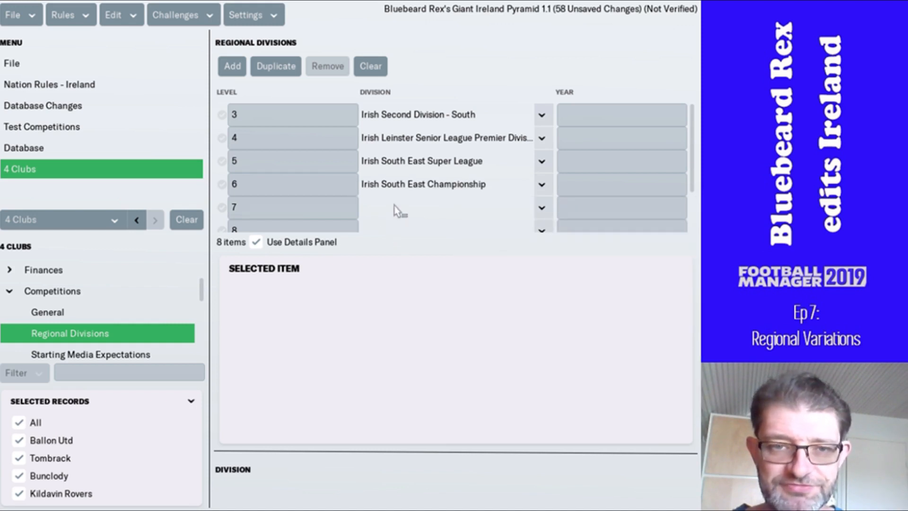
Change the levels of the last three entries to 7, 8 and 8 so that levels 7 and 8 each have two entries.
{"action": "scroll", "coordinate": [394, 206], "scroll_direction": "down", "scroll_amount": 2}
{"action": "left_click", "coordinate": [289, 176]}
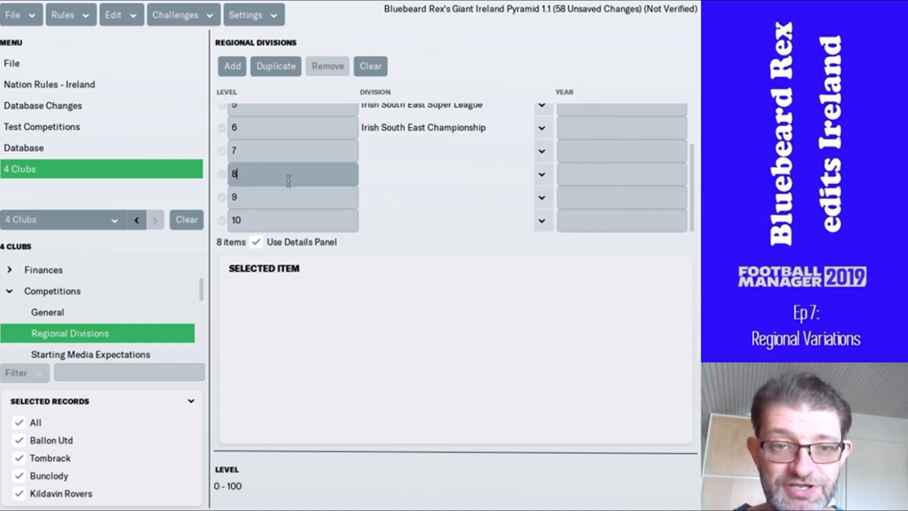
{"action": "left_click", "coordinate": [288, 178]}
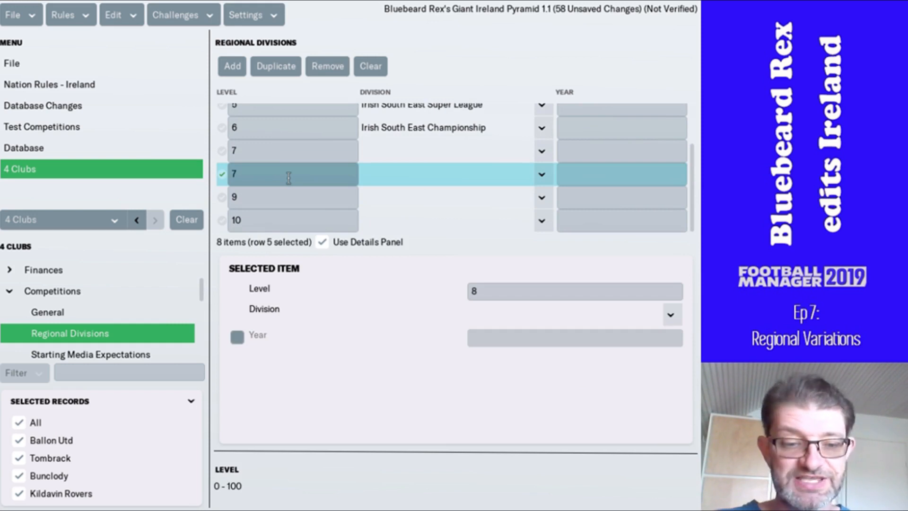
{"action": "key", "text": "Tab"}
{"action": "key", "text": "Tab"}
{"action": "type", "text": "8"}
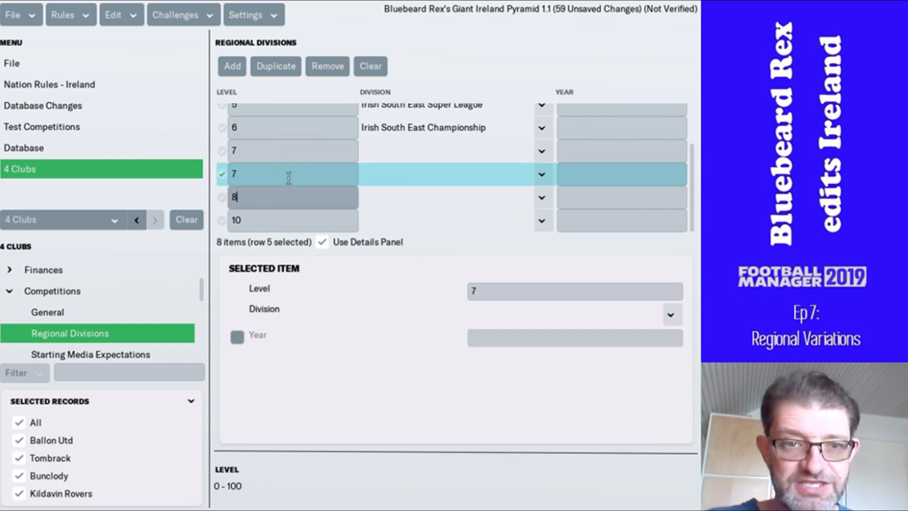
{"action": "key", "text": "Tab"}
{"action": "key", "text": "Tab"}
{"action": "type", "text": "8"}
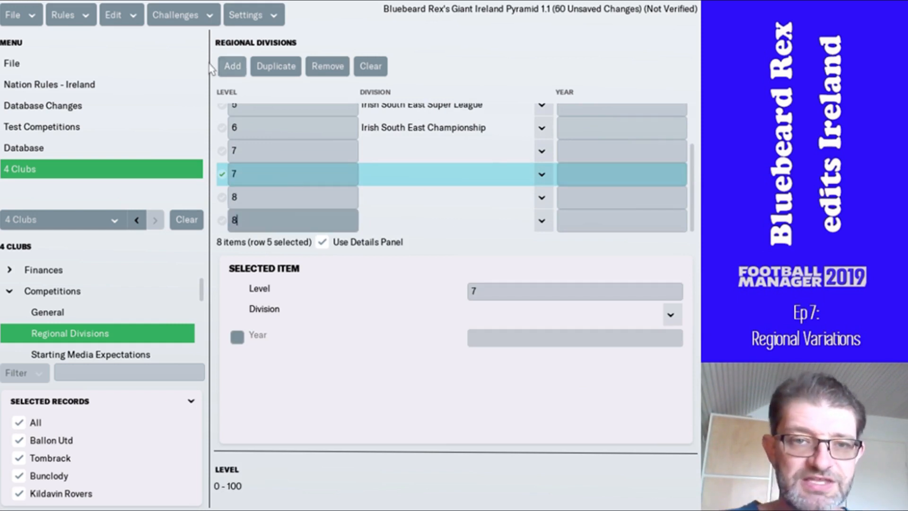
Add two more regional division entries and set their levels to 9 and 10.
{"action": "left_click", "coordinate": [231, 66]}
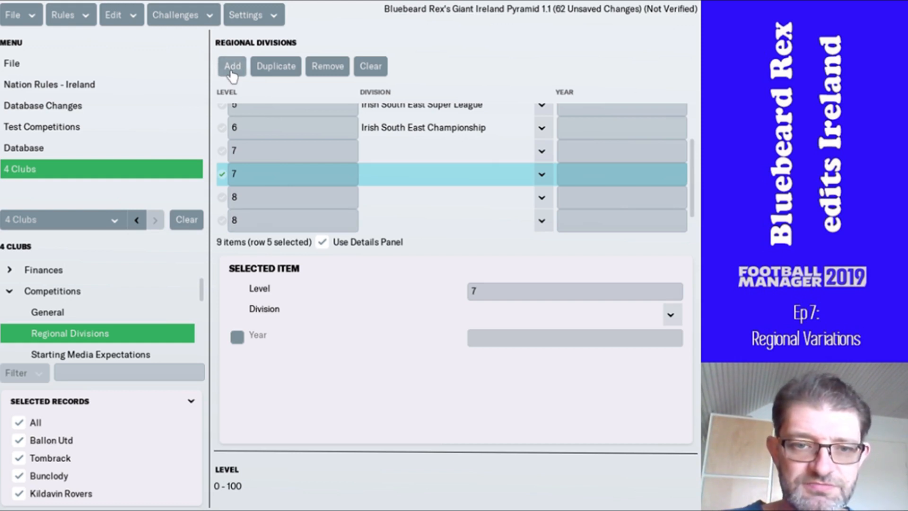
{"action": "left_click", "coordinate": [231, 66]}
{"action": "scroll", "coordinate": [350, 204], "scroll_direction": "down", "scroll_amount": 2}
{"action": "left_click", "coordinate": [317, 201]}
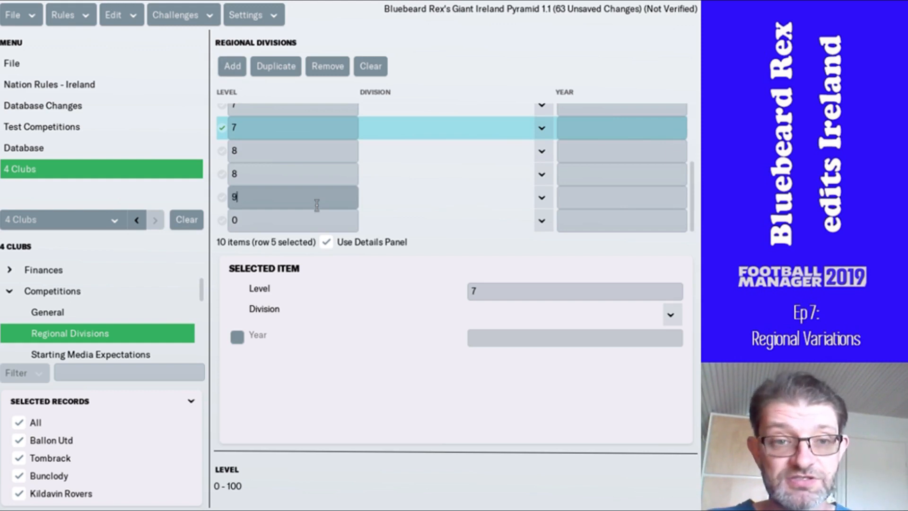
{"action": "key", "text": "Tab"}
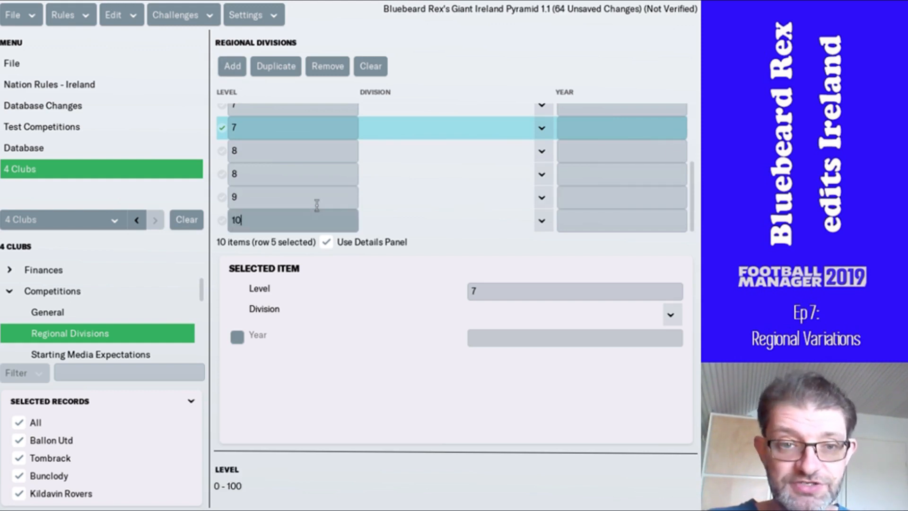
Assign Irish Wexford Football League divisions: Second Division A to level 10, Second Division to level 9, First Division to the last level 8 entry.
{"action": "left_click", "coordinate": [547, 224]}
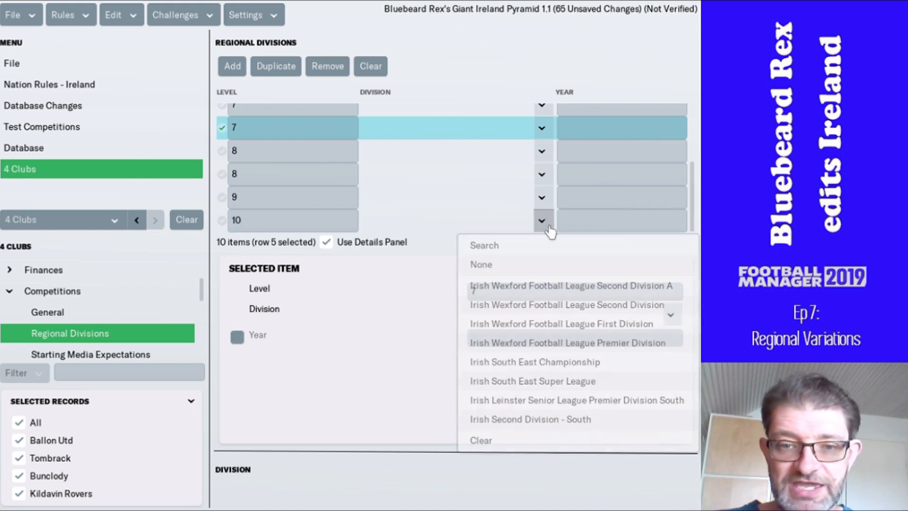
{"action": "left_click", "coordinate": [537, 286]}
{"action": "left_click", "coordinate": [552, 196]}
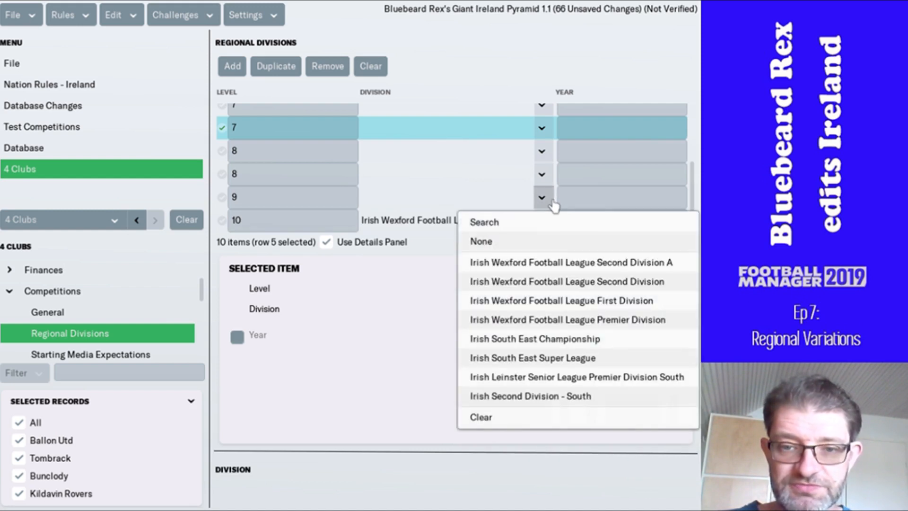
{"action": "left_click", "coordinate": [548, 281]}
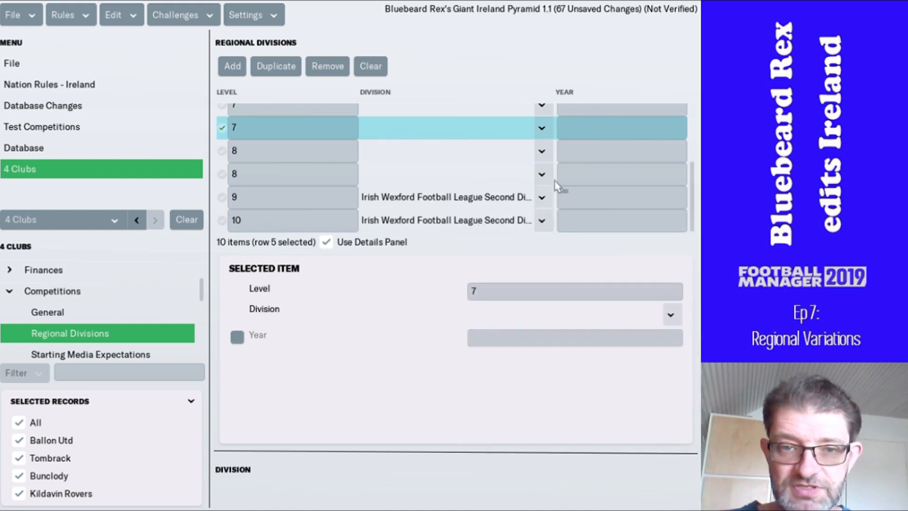
{"action": "left_click", "coordinate": [550, 174]}
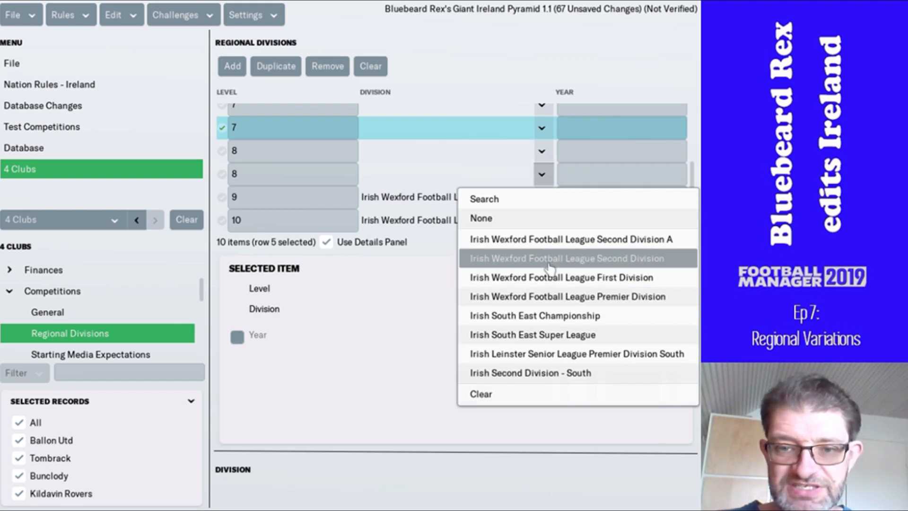
{"action": "left_click", "coordinate": [550, 277]}
Assign Irish Wexford Football League Premier Division to the second level 7 regional division entry.
{"action": "scroll", "coordinate": [487, 201], "scroll_direction": "up", "scroll_amount": 2}
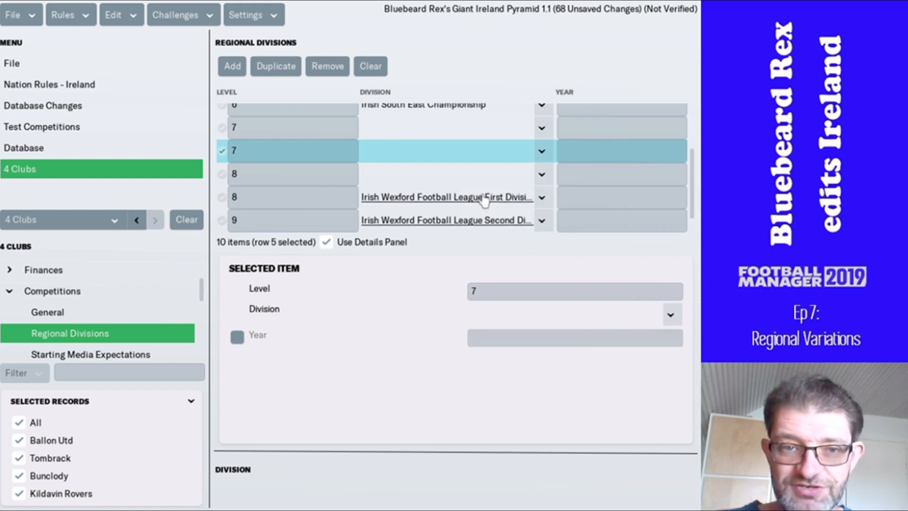
{"action": "left_click", "coordinate": [541, 175]}
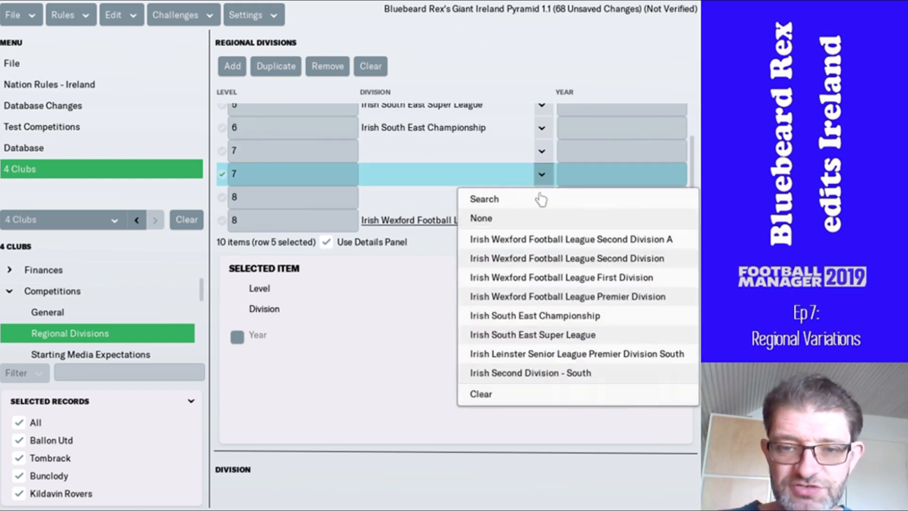
{"action": "left_click", "coordinate": [539, 296]}
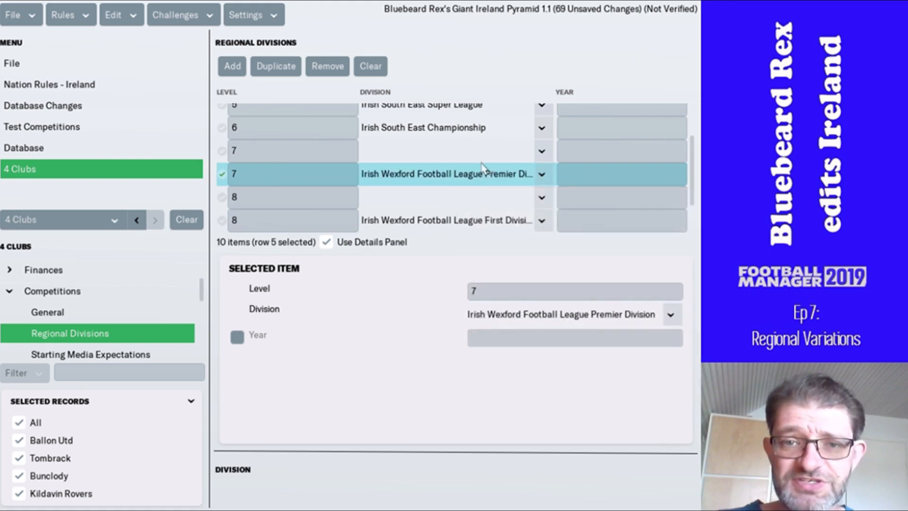
Search competitions for names containing "carlow" and assign Irish Kilkenny & Carlow Premiership to the first level 7 entry.
{"action": "left_click", "coordinate": [541, 151]}
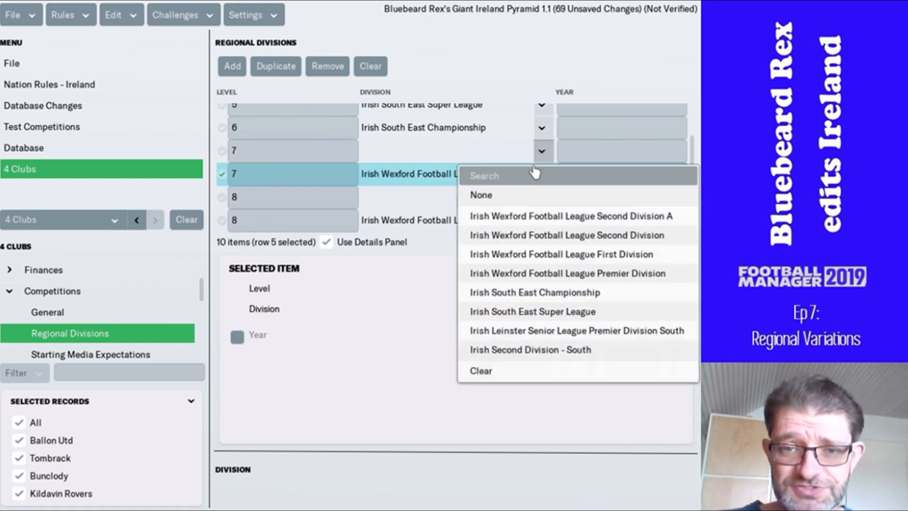
{"action": "left_click", "coordinate": [533, 173]}
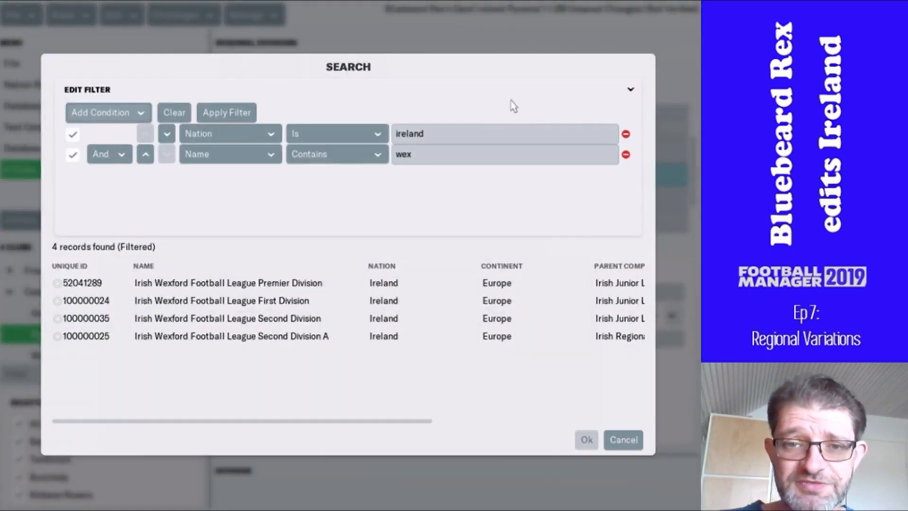
{"action": "left_click", "coordinate": [421, 152]}
{"action": "left_click_drag", "start_coordinate": [420, 154], "coordinate": [394, 155]}
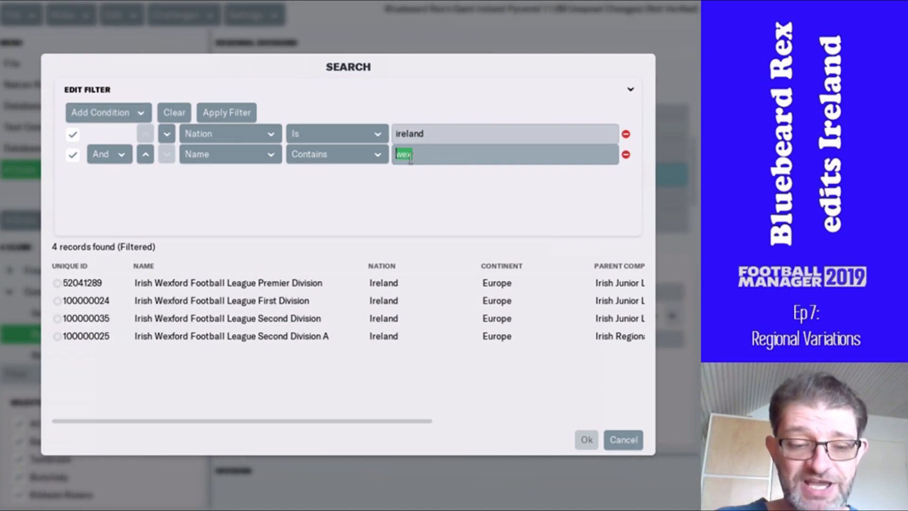
{"action": "type", "text": "carlow"}
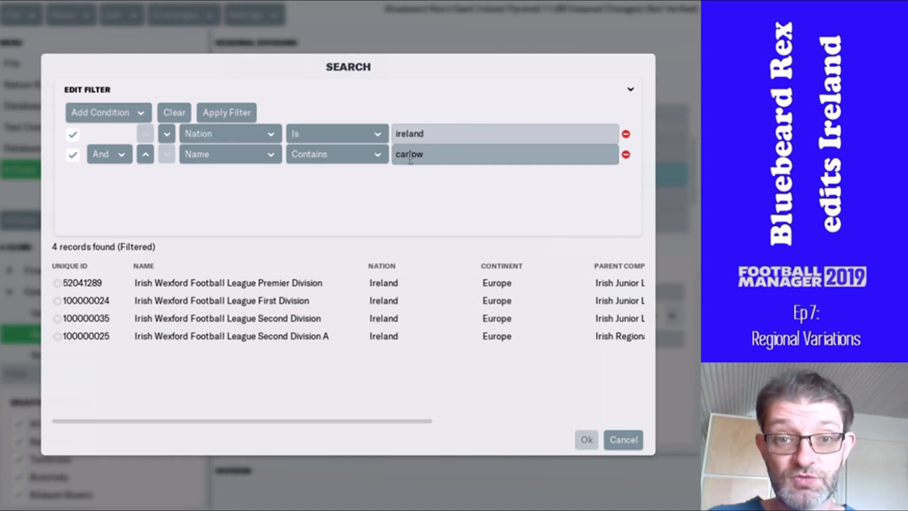
{"action": "key", "text": "Return"}
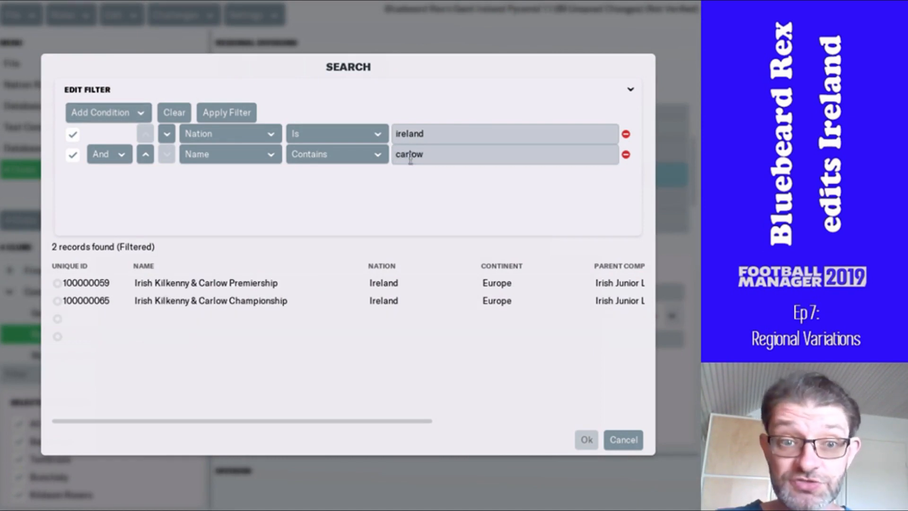
{"action": "double_click", "coordinate": [278, 288]}
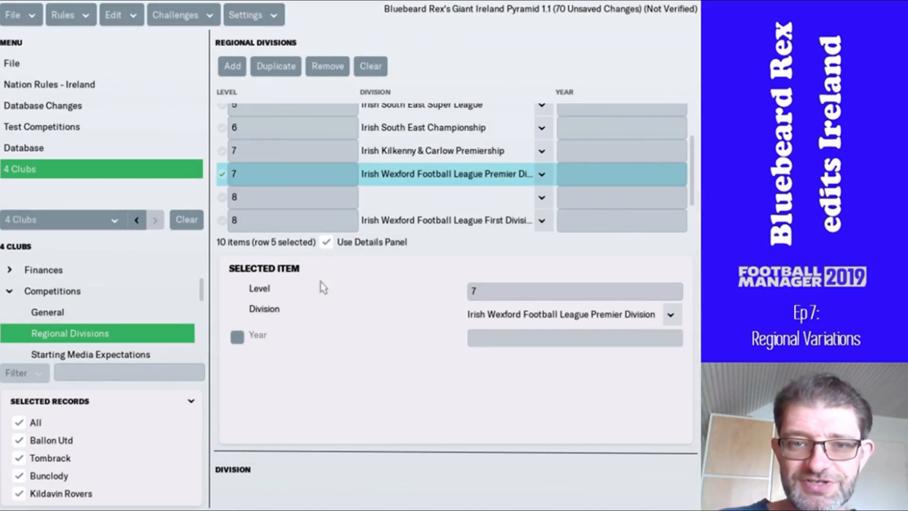
Assign Irish Kilkenny & Carlow Championship to the first level 8 entry and return to the filtered clubs list in the database.
{"action": "left_click", "coordinate": [542, 198]}
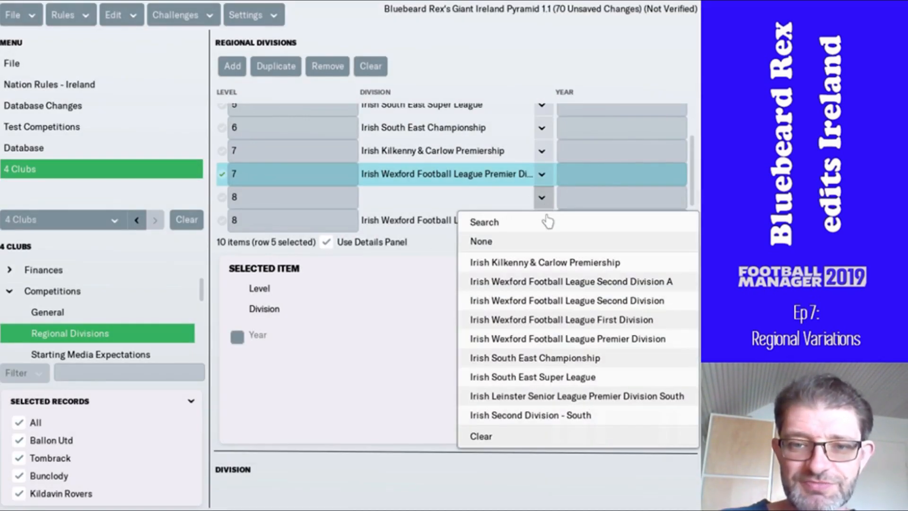
{"action": "left_click", "coordinate": [546, 222]}
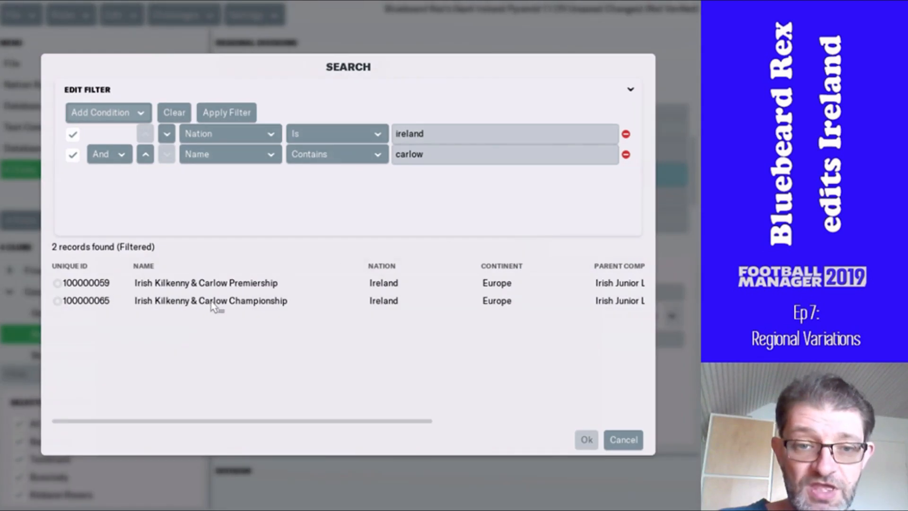
{"action": "double_click", "coordinate": [229, 301]}
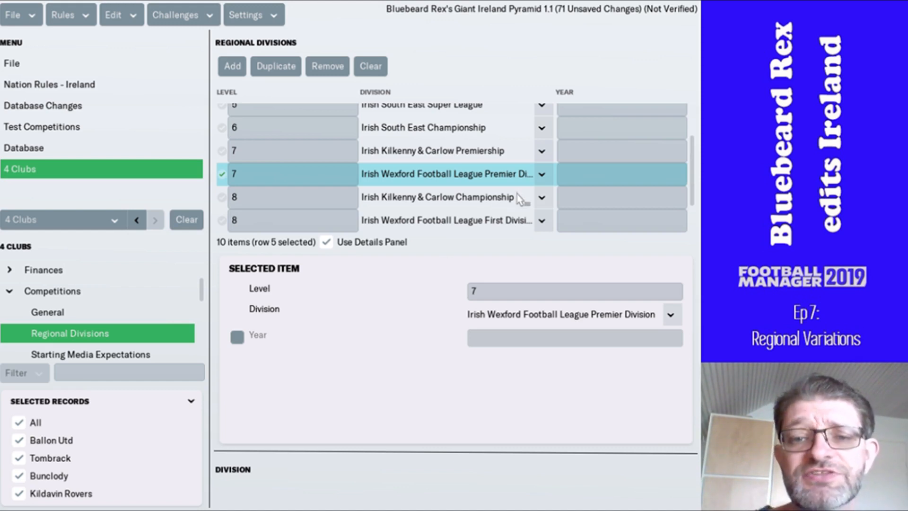
{"action": "scroll", "coordinate": [517, 194], "scroll_direction": "up", "scroll_amount": 2}
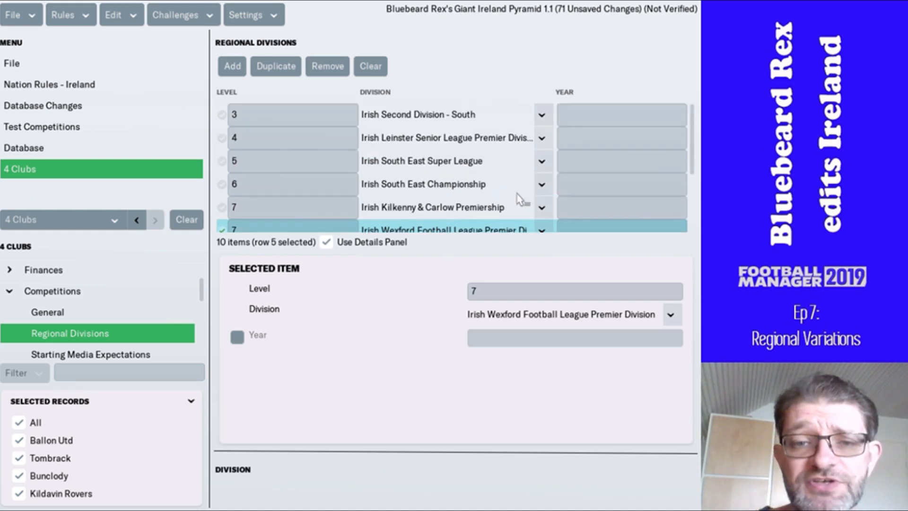
{"action": "left_click", "coordinate": [84, 155]}
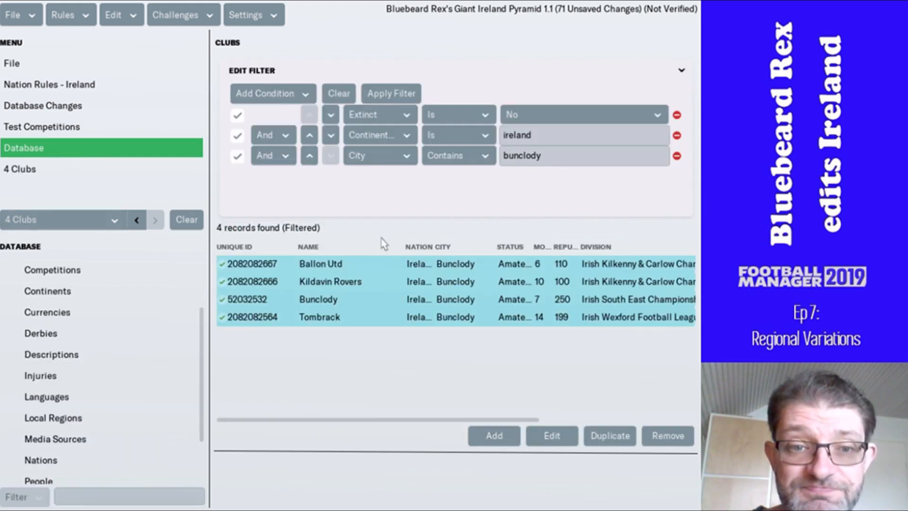